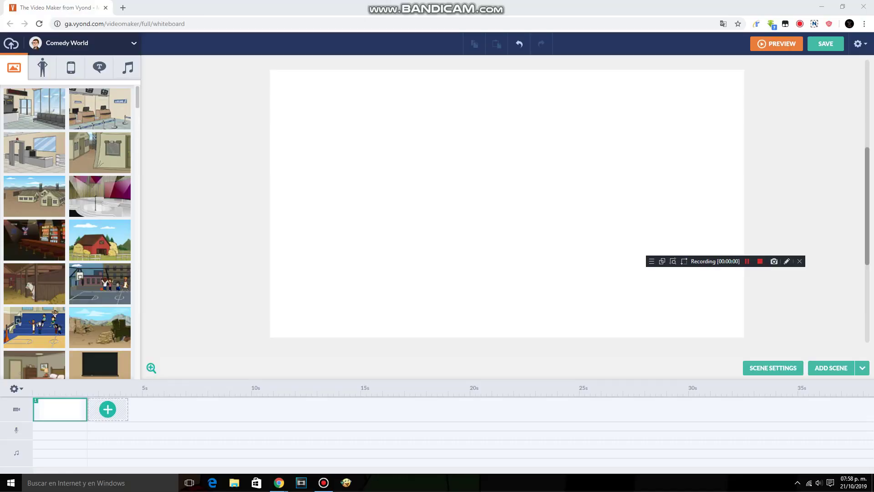
Add the black-outlined white arrow from the Comedy World props to the blank scene and place it right of centre
left_click(42, 67)
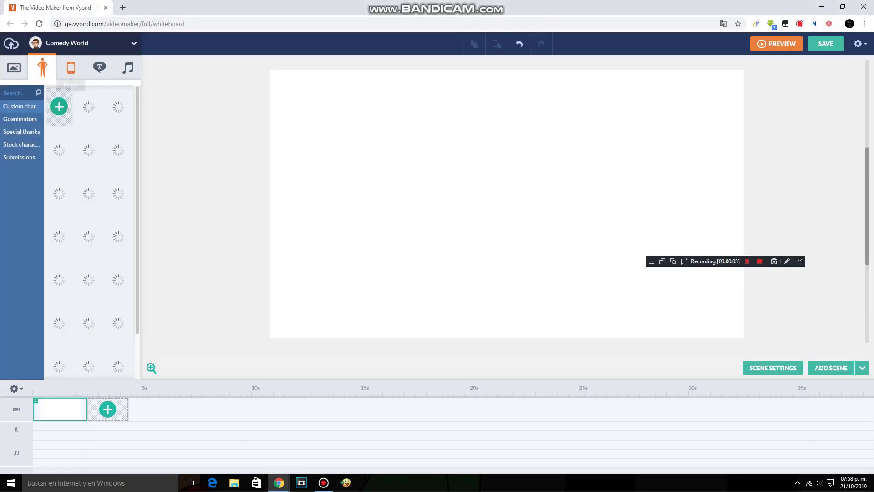
left_click(71, 68)
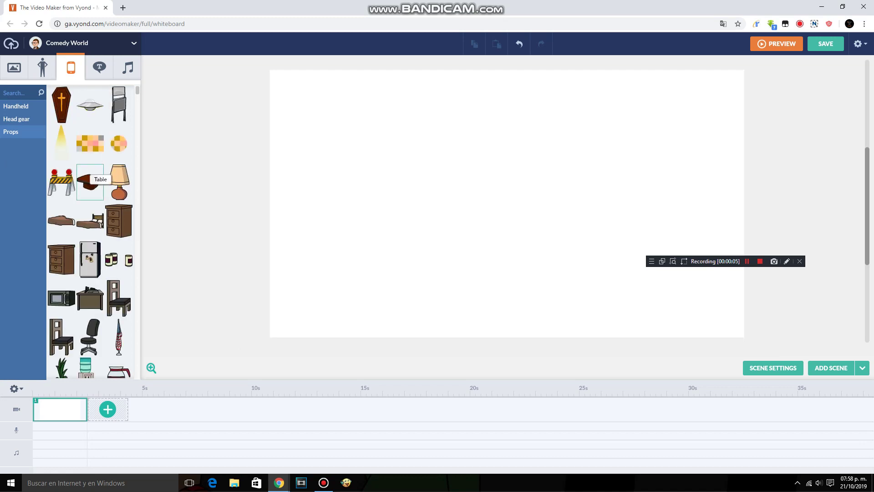
scroll(88, 121, "down", 10)
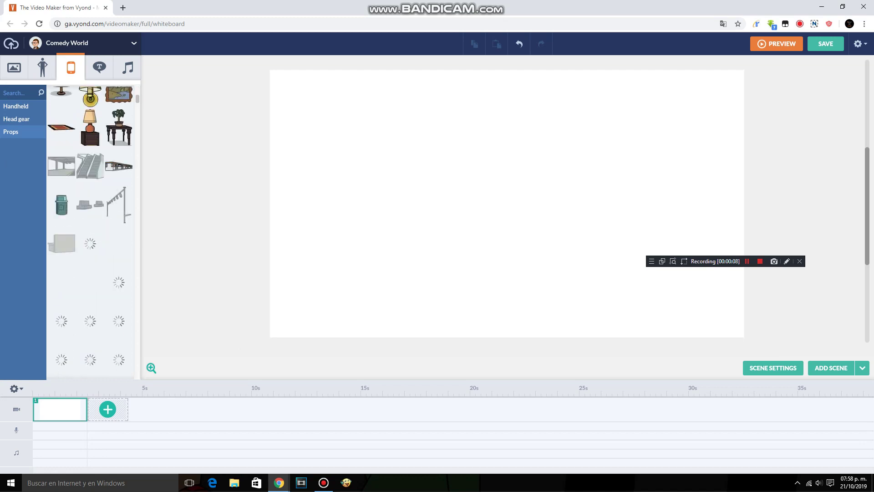
scroll(89, 121, "down", 3)
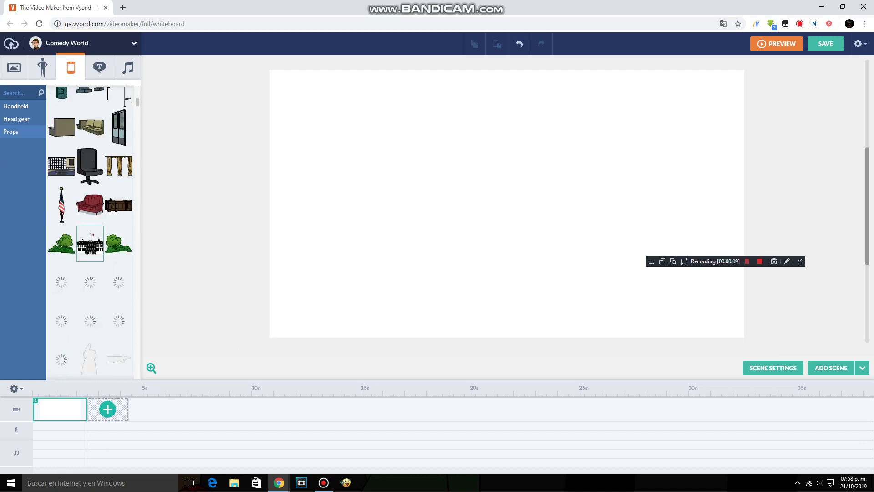
scroll(118, 127, "down", 6)
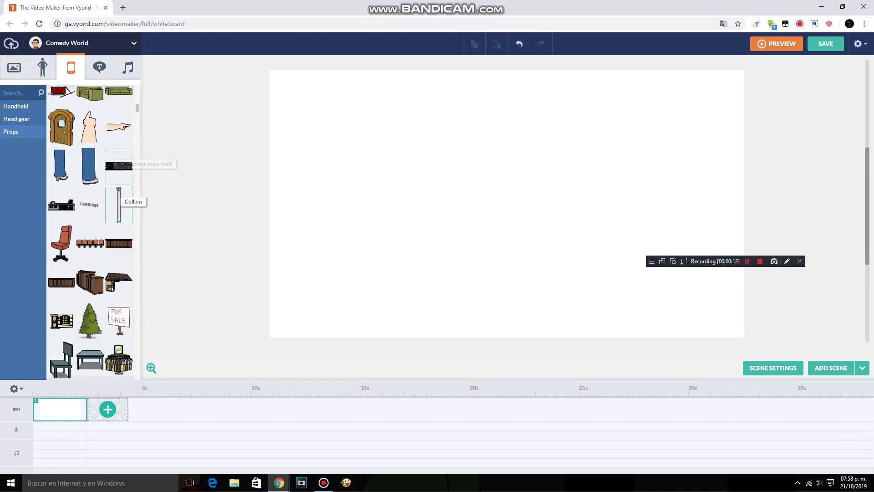
scroll(90, 232, "down", 3)
scroll(90, 254, "down", 6)
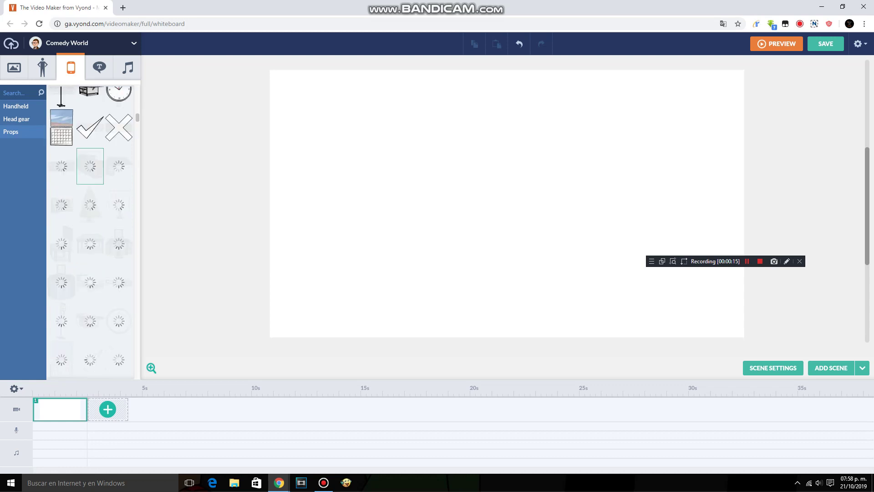
scroll(90, 182, "up", 3)
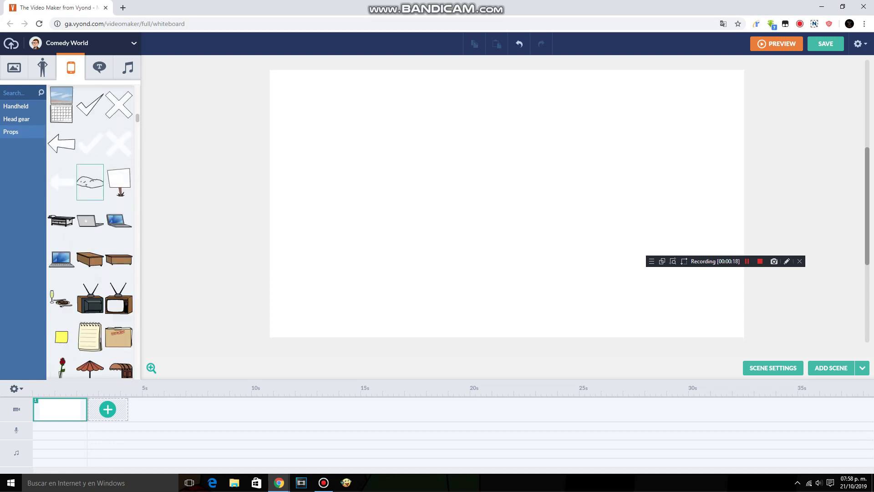
left_click(61, 143)
left_click_drag(507, 218, 603, 214)
left_click(132, 41)
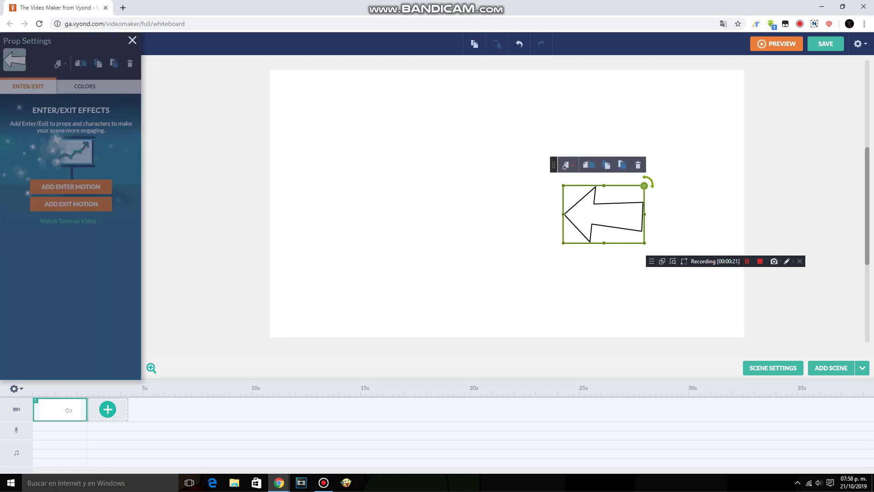
Add the open laptop with the blue wallpaper screen to the scene, below and left of the arrow
scroll(90, 182, "down", 5)
scroll(90, 182, "up", 5)
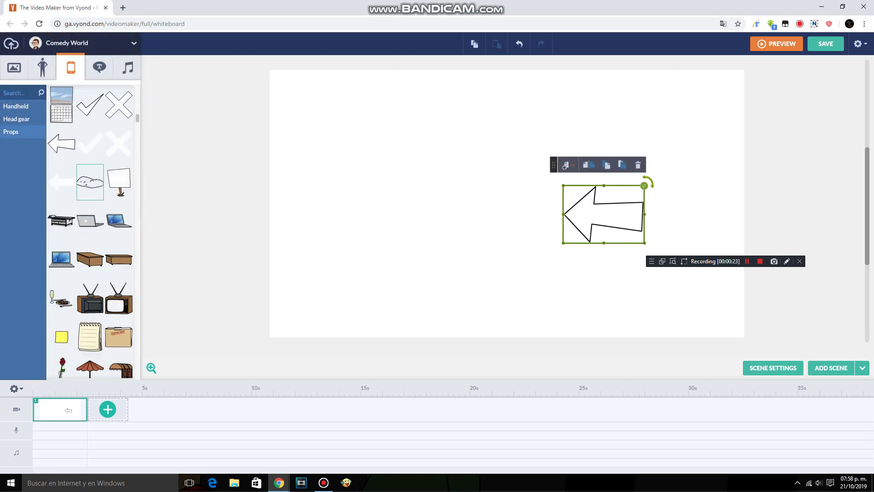
left_click_drag(118, 221, 525, 243)
left_click(132, 40)
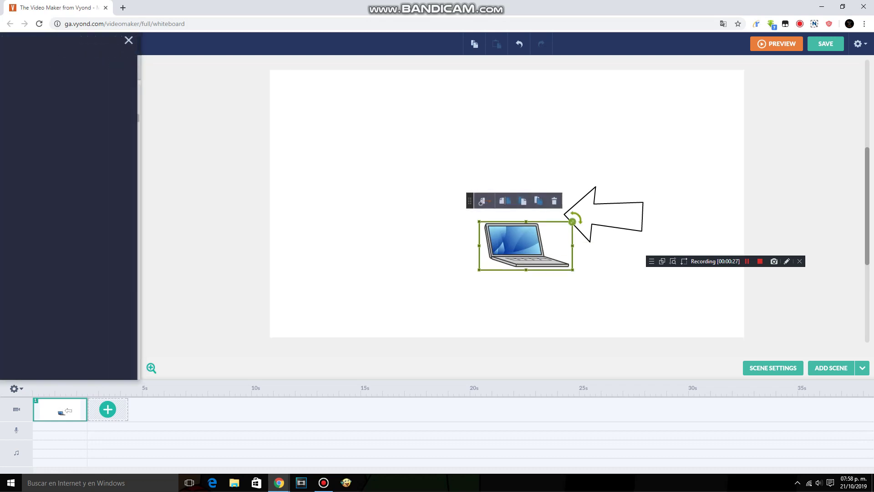
Add the flat screen television on a wooden desk prop to the scene
scroll(90, 283, "down", 10)
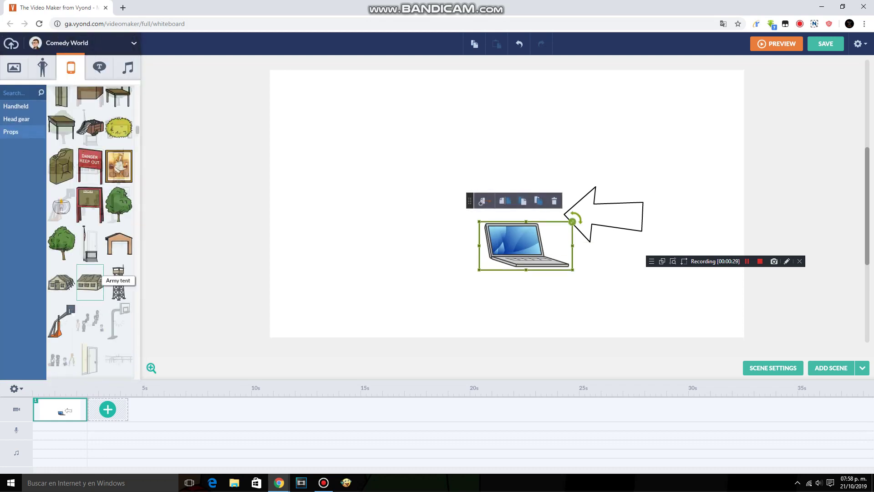
scroll(90, 282, "down", 5)
scroll(93, 174, "down", 10)
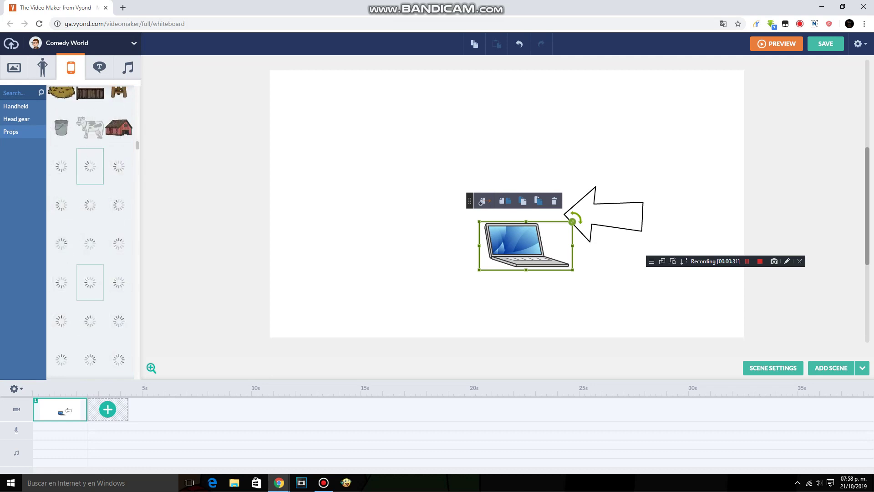
scroll(93, 174, "down", 10)
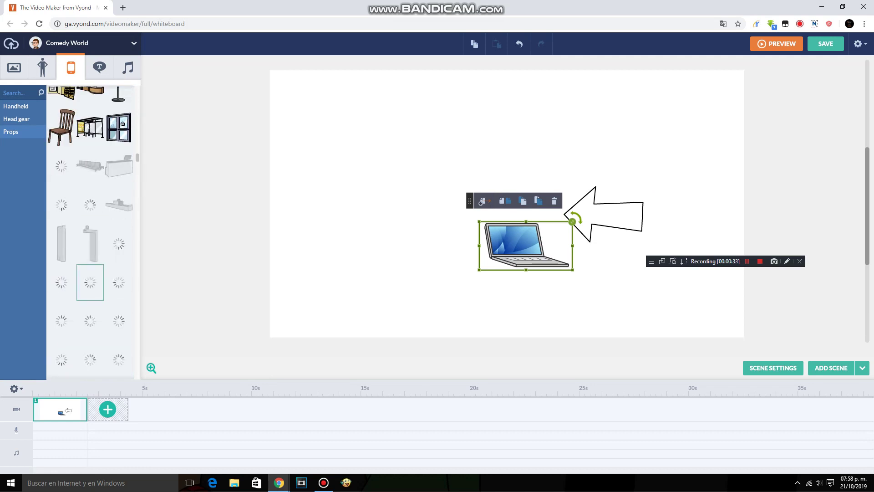
scroll(90, 233, "down", 6)
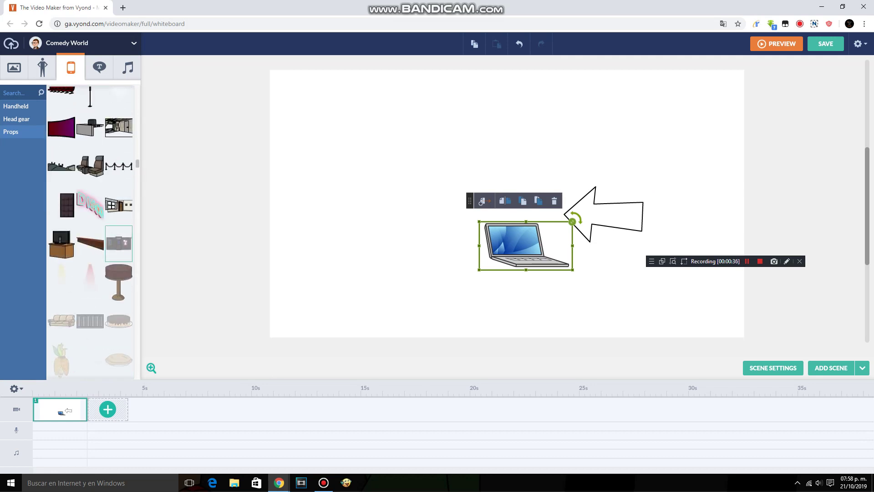
left_click(61, 243)
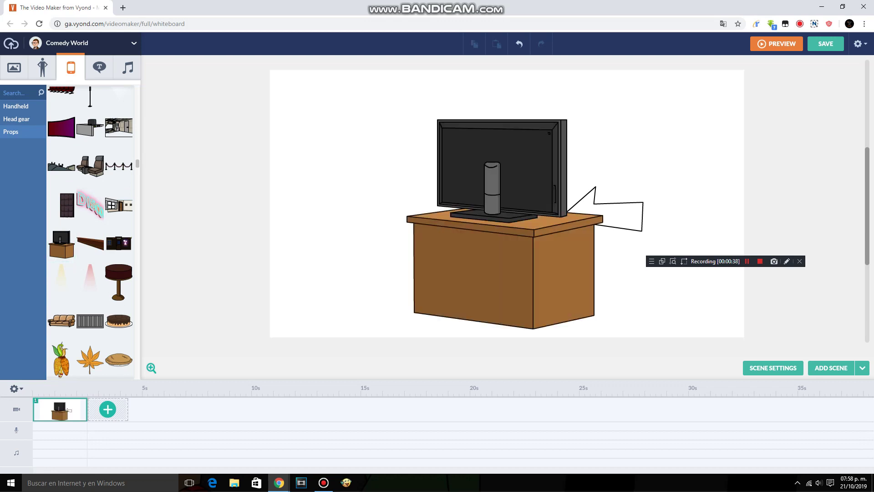
left_click(672, 136)
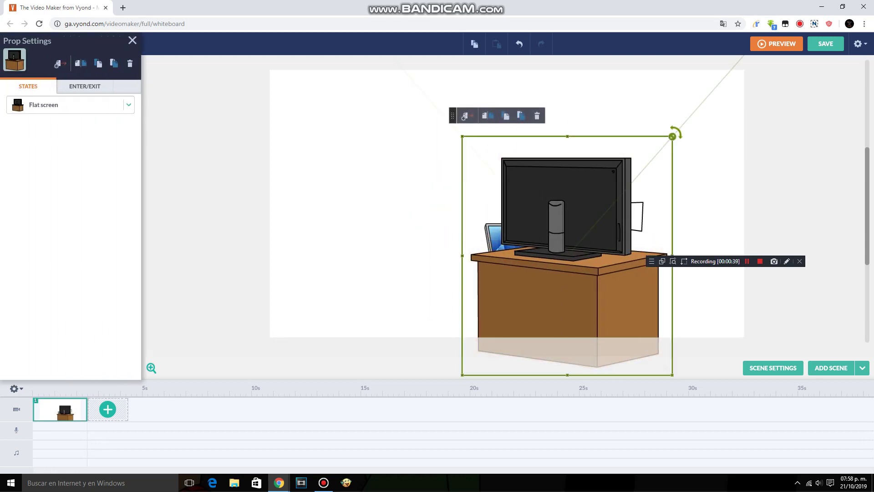
left_click_drag(678, 132, 677, 133)
left_click(519, 44)
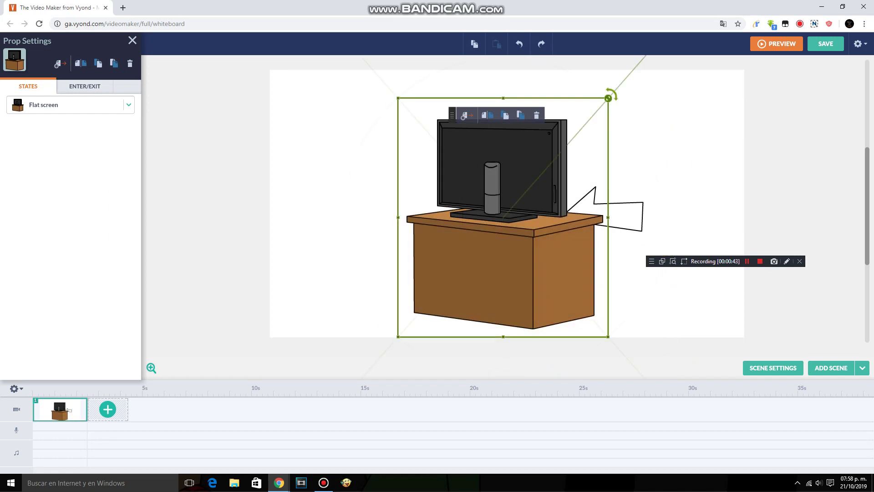
Scale down the television desk, place it in the scene's lower-right corner, and raise the arrow above it
left_click_drag(608, 98, 558, 155)
left_click_drag(505, 219, 670, 280)
left_click_drag(610, 214, 614, 156)
left_click_drag(669, 280, 666, 243)
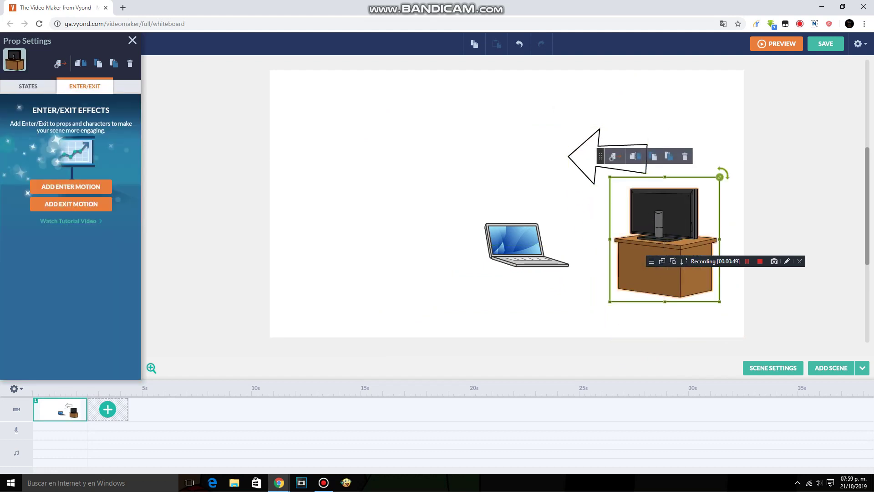
left_click_drag(609, 301, 589, 324)
left_click_drag(650, 273, 641, 287)
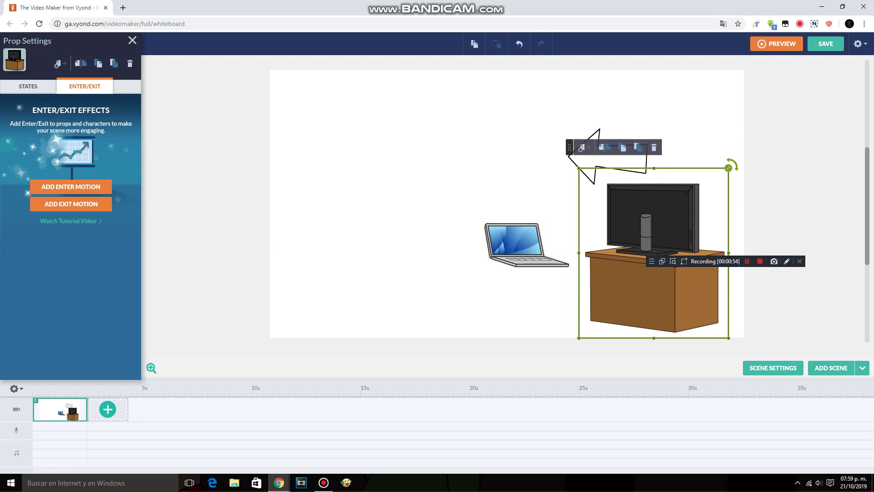
left_click(132, 41)
Add the tiered birthday cake prop with a candle to the upper-left area of the scene
scroll(119, 236, "down", 3)
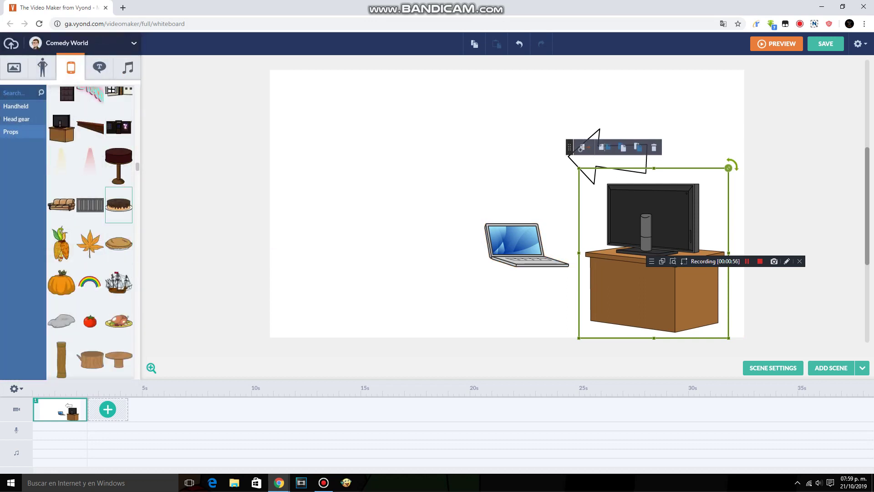
scroll(132, 228, "down", 3)
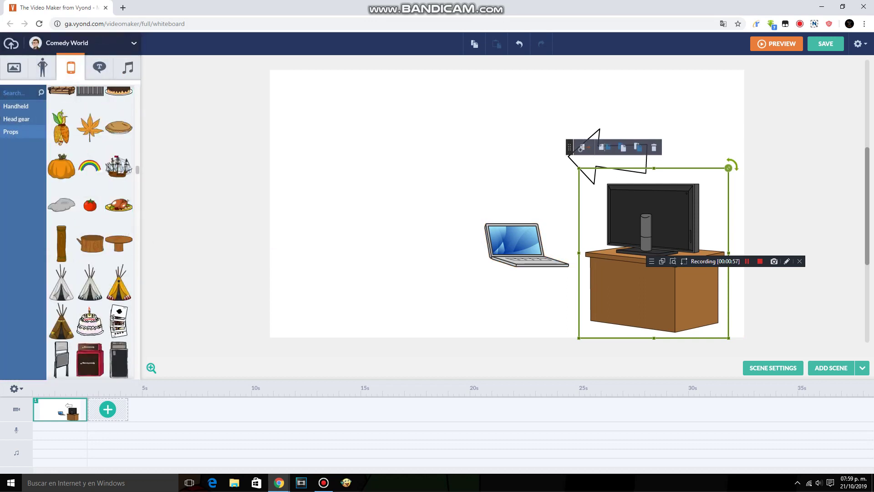
scroll(91, 227, "down", 3)
left_click_drag(89, 204, 359, 143)
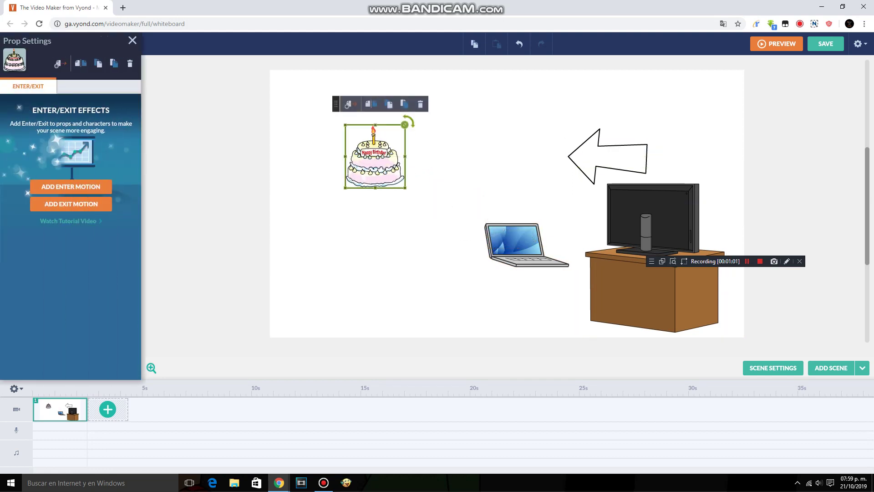
left_click(132, 41)
Add the laptop computer with the plain blue screen below the cake and shrink it slightly
scroll(91, 228, "down", 5)
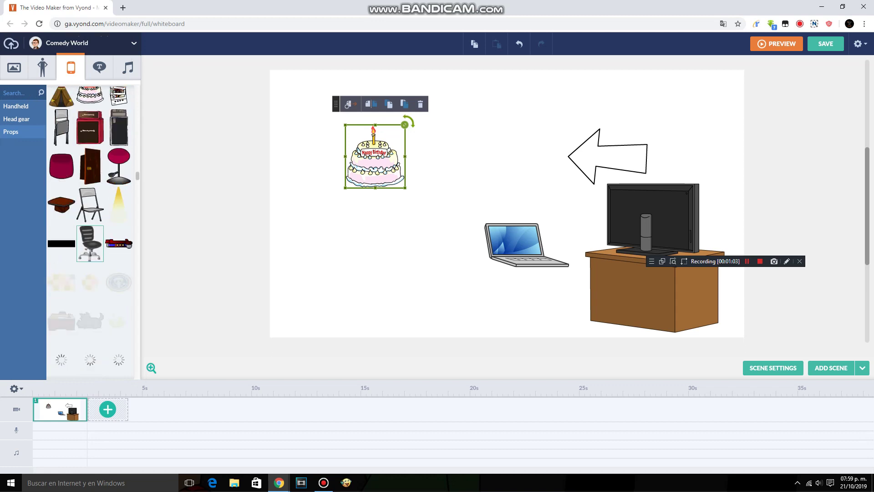
scroll(91, 227, "down", 5)
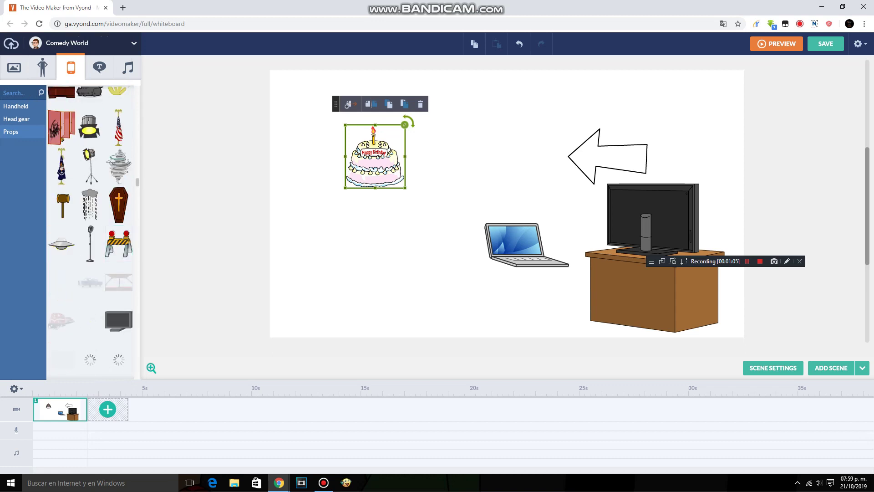
scroll(102, 246, "down", 5)
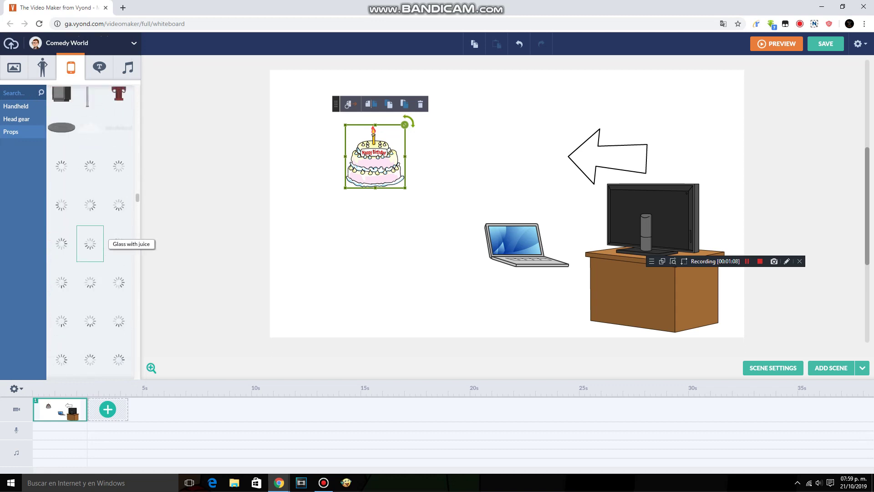
scroll(90, 244, "down", 5)
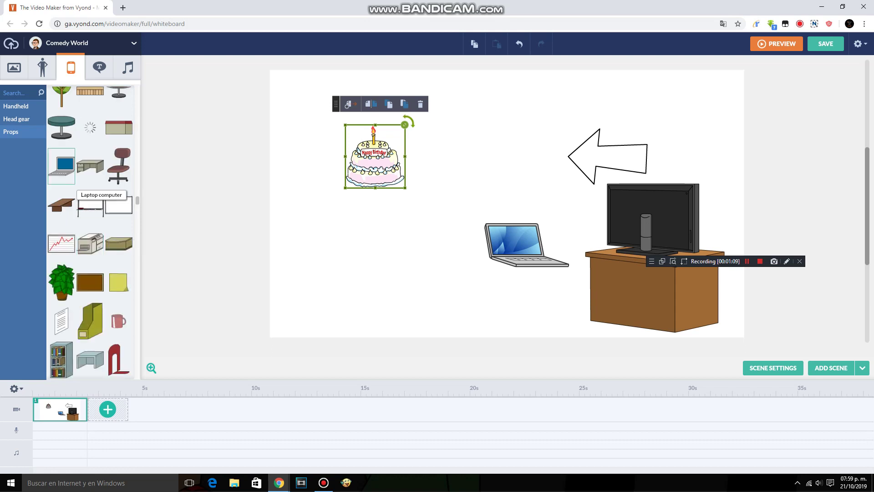
scroll(90, 208, "up", 5)
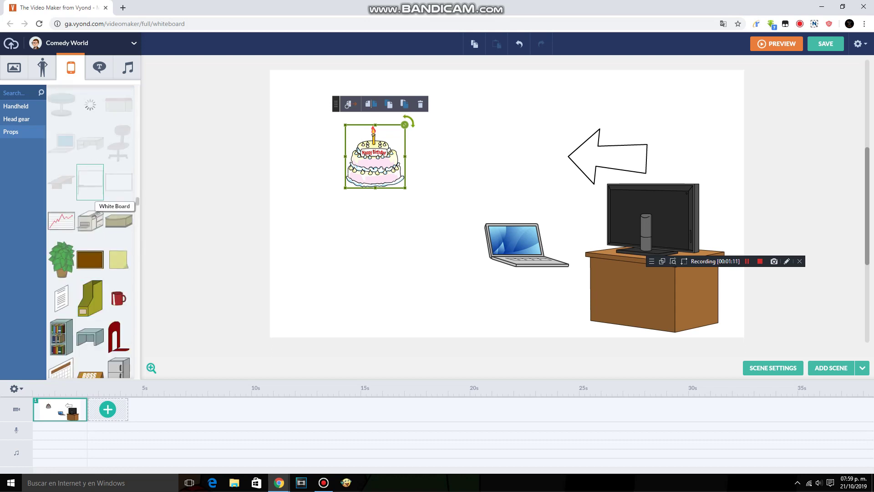
left_click(61, 142)
left_click_drag(512, 218, 404, 246)
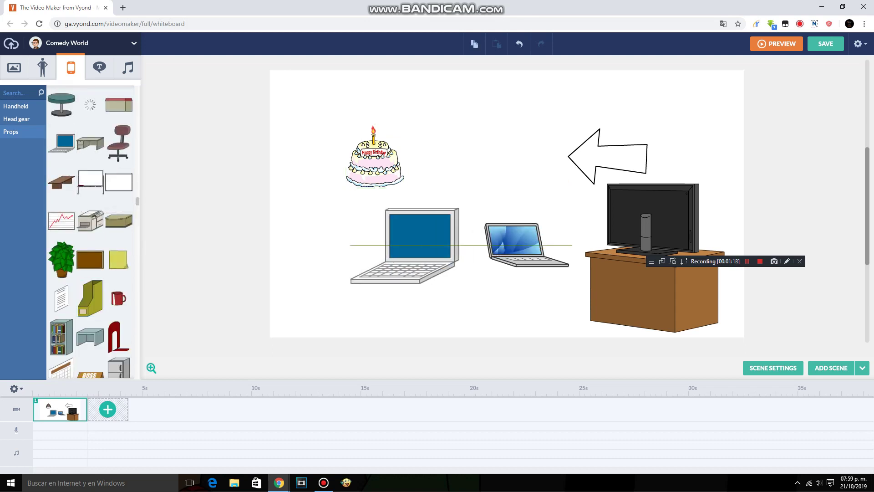
left_click_drag(459, 284, 448, 276)
left_click(464, 303)
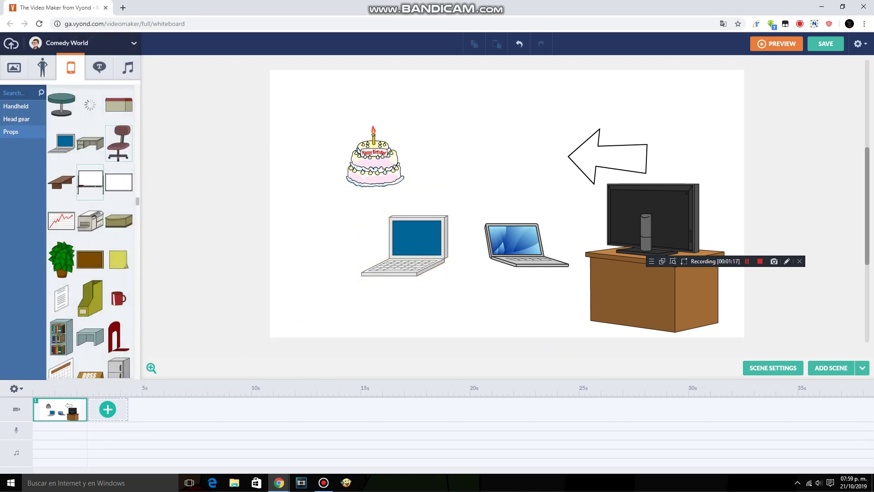
Add the round wall clock prop between the cake and the arrow
scroll(90, 255, "down", 15)
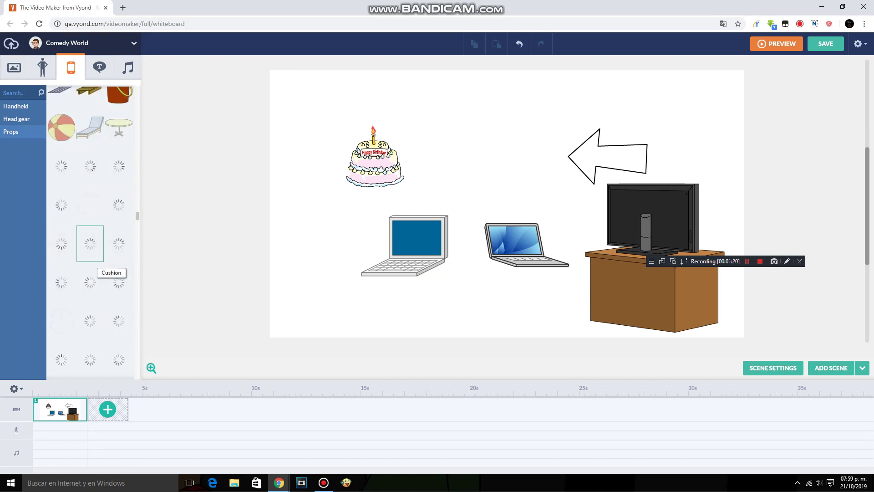
left_click_drag(62, 321, 498, 160)
left_click(291, 196)
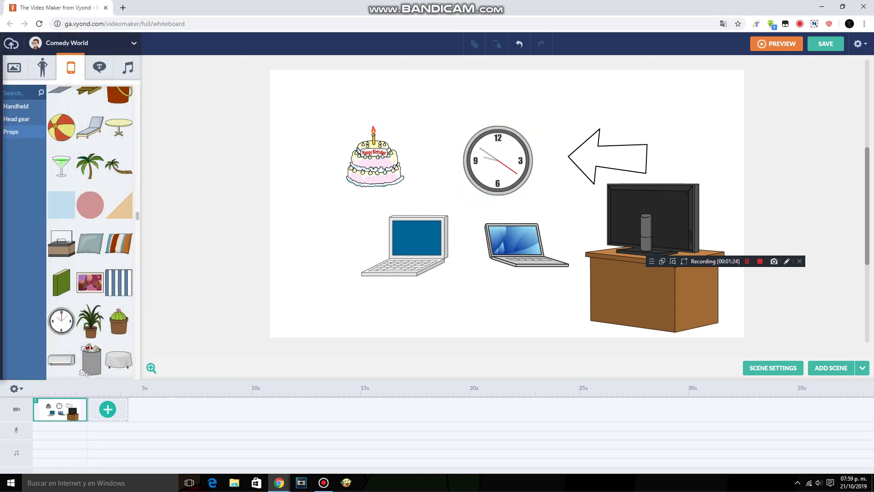
Add the hand prop in its Victory state to the scene, above and between the cake and the clock
scroll(87, 238, "down", 3)
scroll(90, 243, "down", 5)
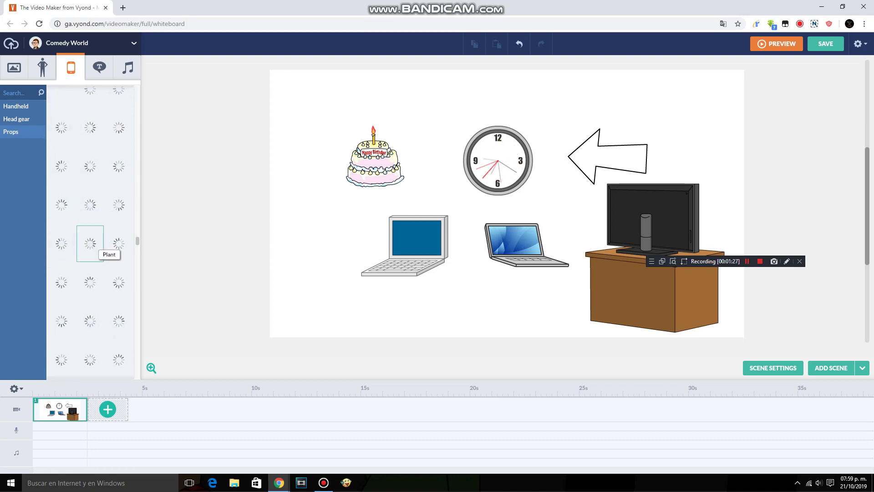
scroll(90, 243, "down", 3)
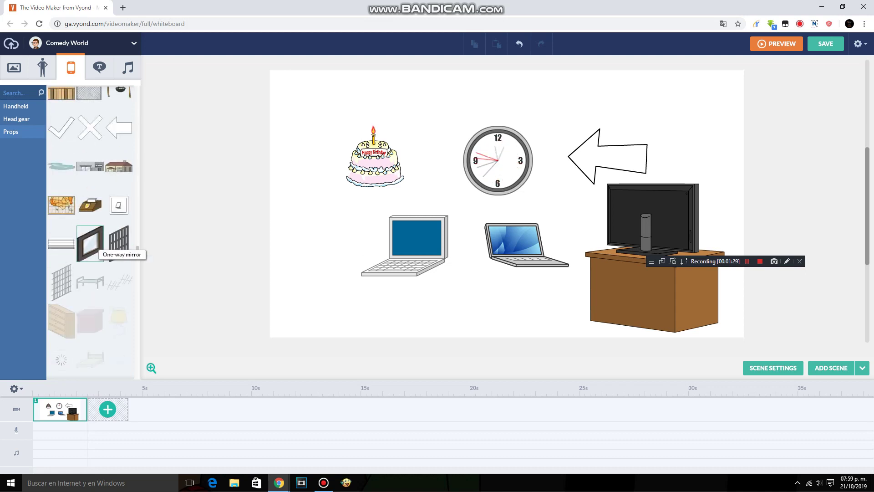
scroll(90, 244, "down", 5)
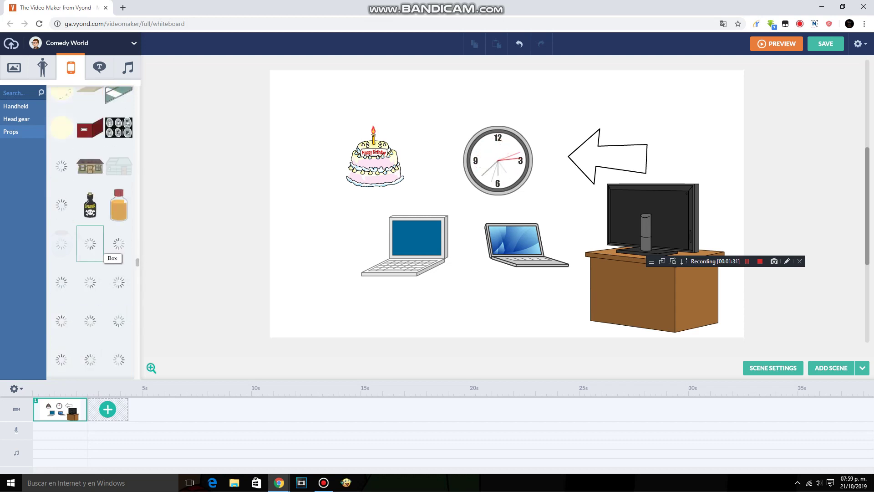
scroll(90, 244, "down", 5)
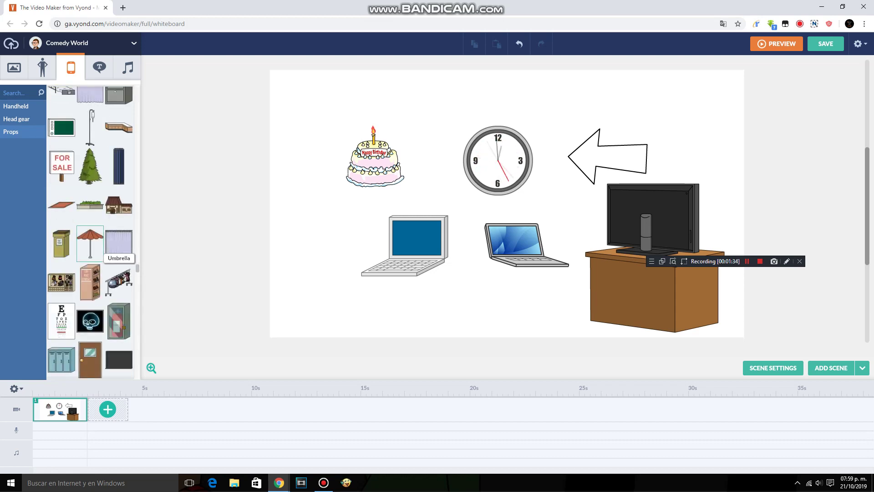
scroll(103, 251, "down", 5)
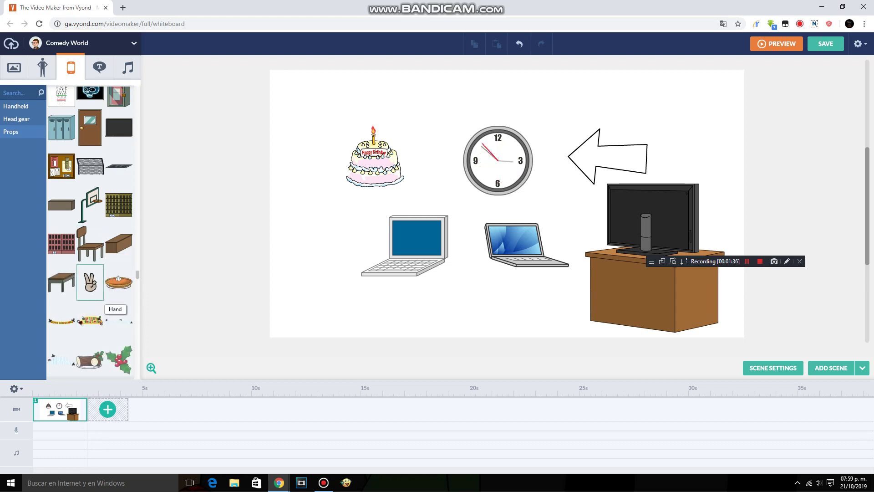
left_click_drag(90, 282, 436, 132)
left_click(129, 105)
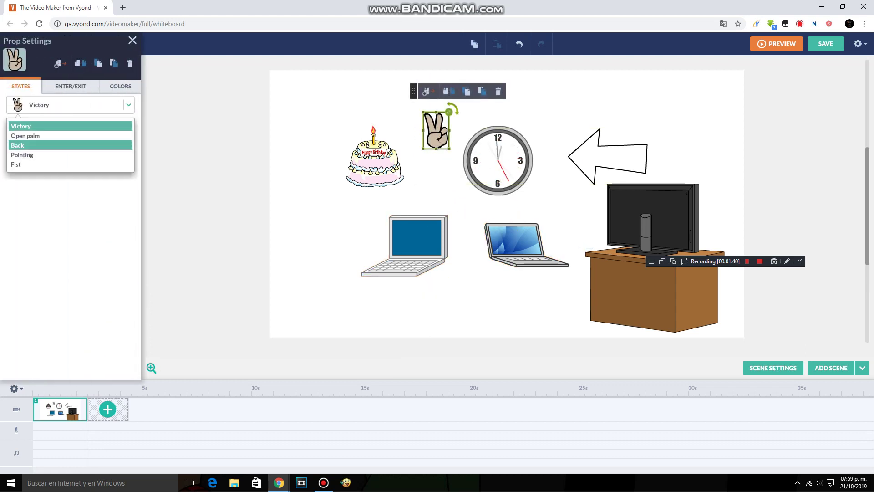
left_click(314, 110)
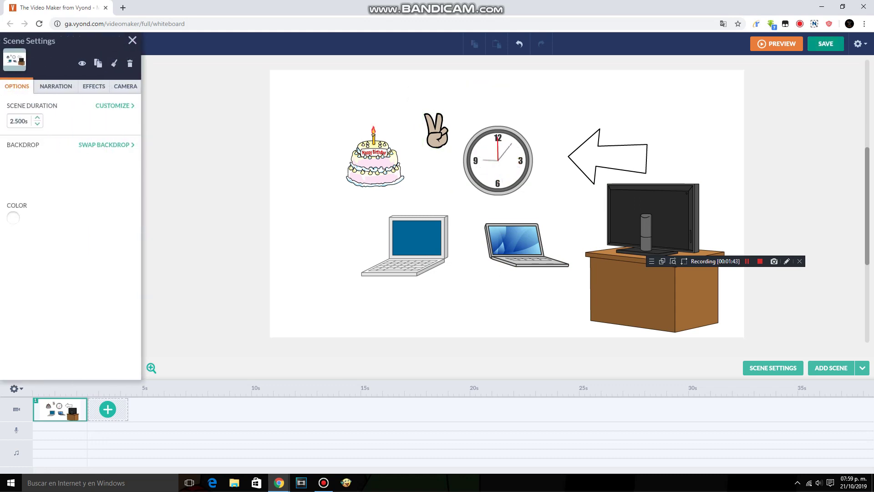
Capture a screenshot of the selected area covering the entire white scene canvas
left_click(860, 44)
left_click(845, 63)
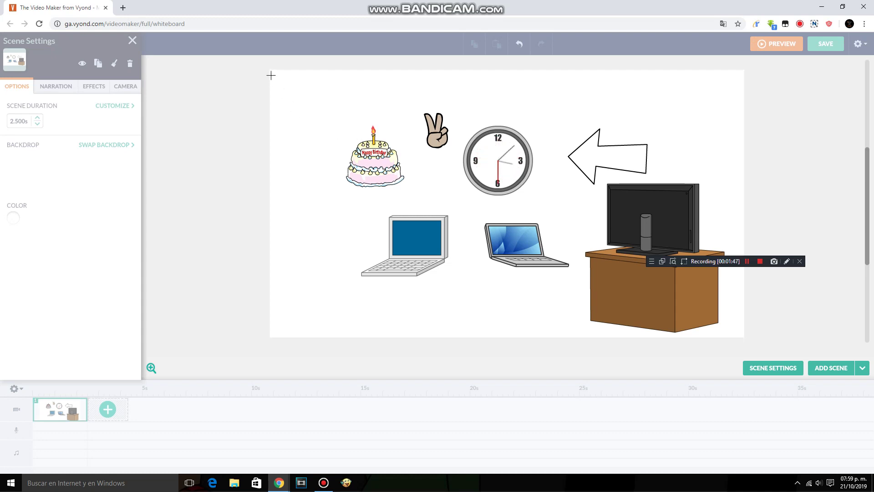
left_click_drag(270, 69, 744, 337)
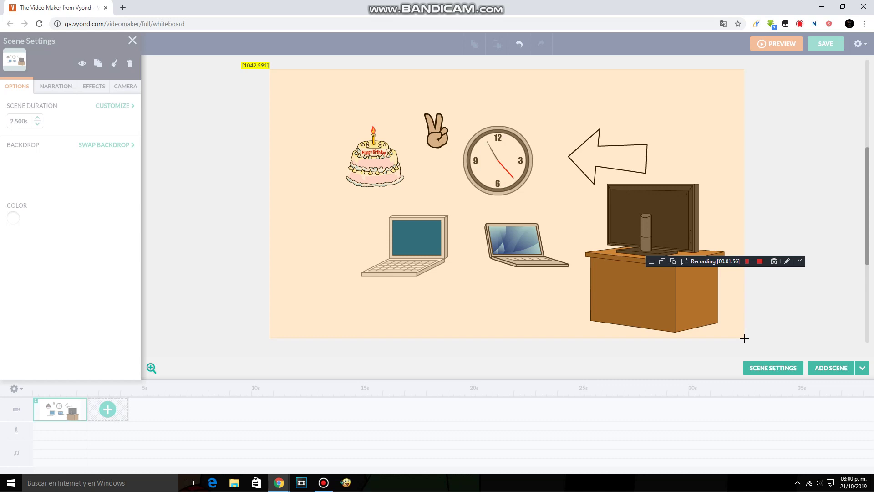
left_click_drag(744, 338, 744, 338)
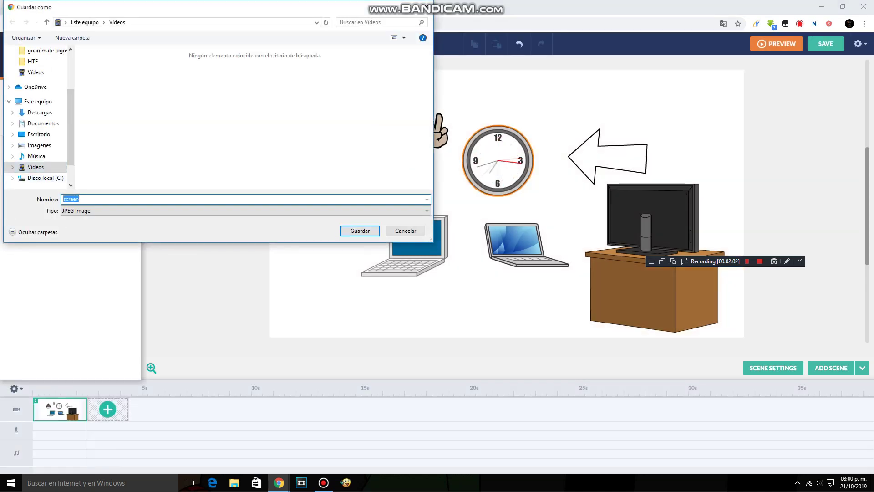
Save the captured image in the Videos folder as a JPEG named "screen 4"
left_click(37, 156)
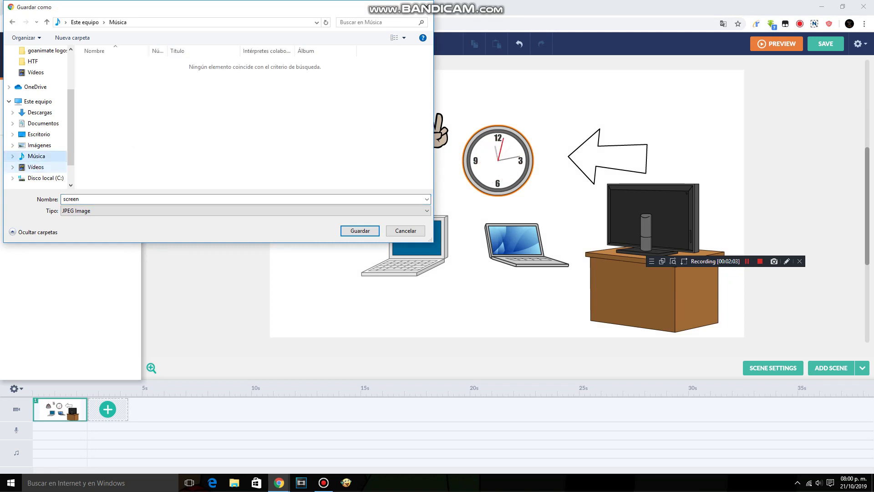
left_click(36, 167)
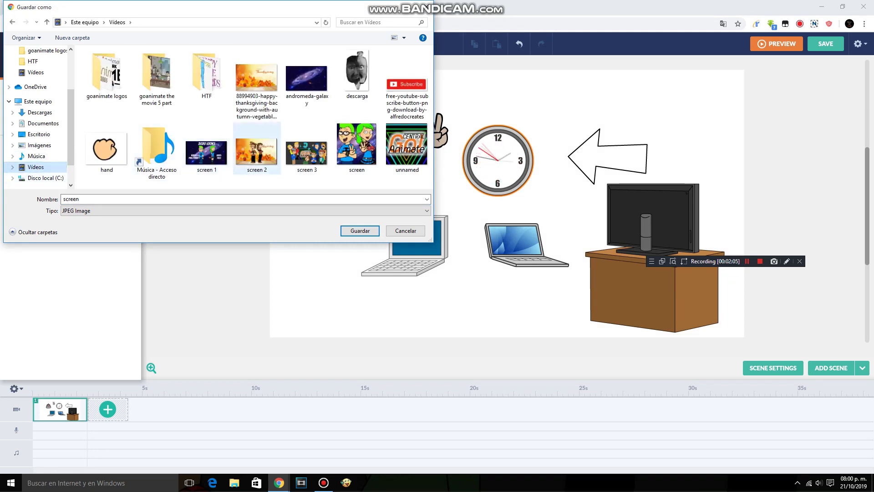
left_click(255, 199)
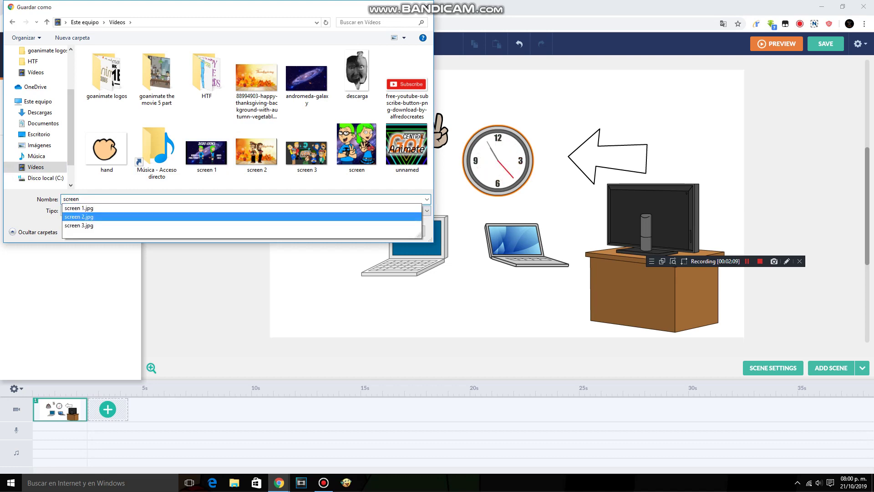
type("4")
key("Return")
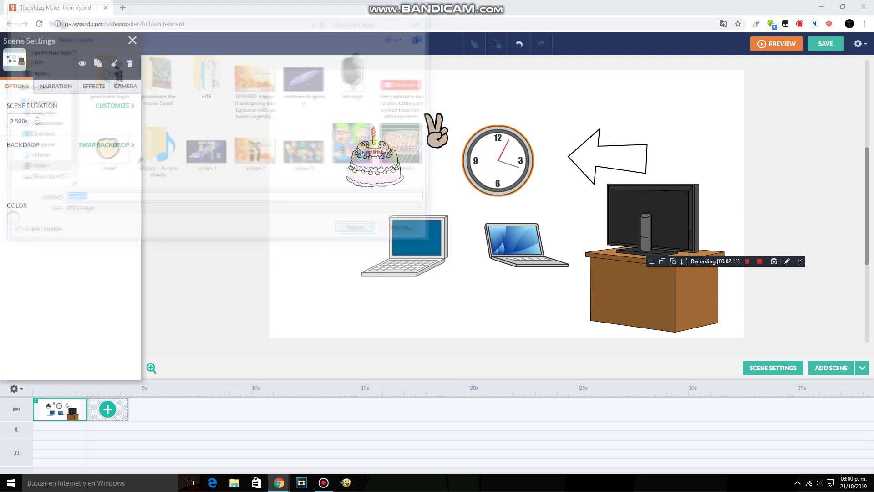
Leave the browser, launch Paint.NET from the desktop and maximize its window
left_click(863, 6)
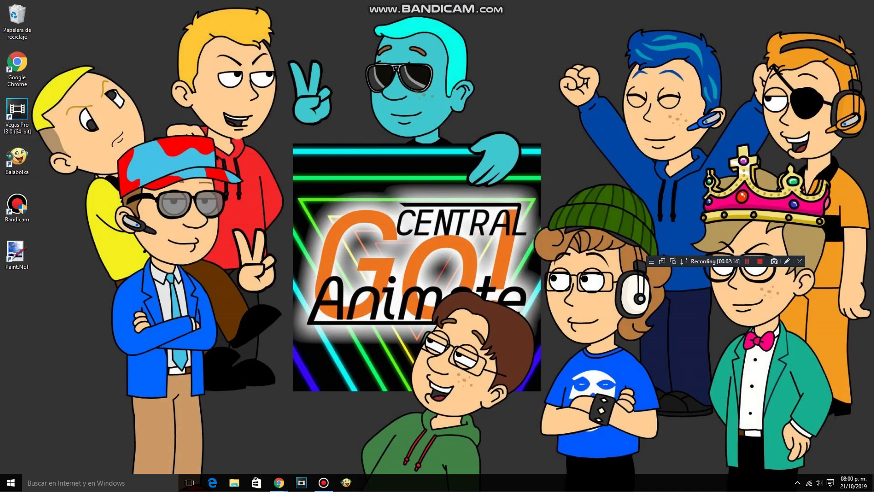
double_click(18, 254)
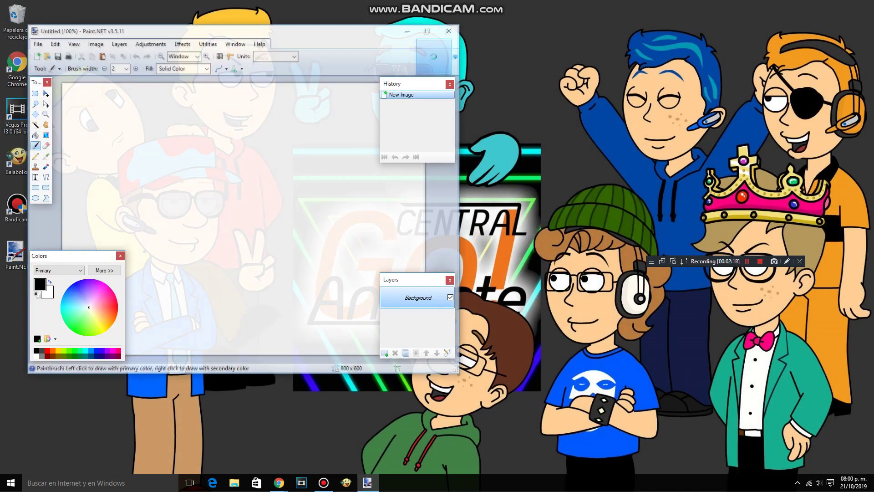
left_click(427, 30)
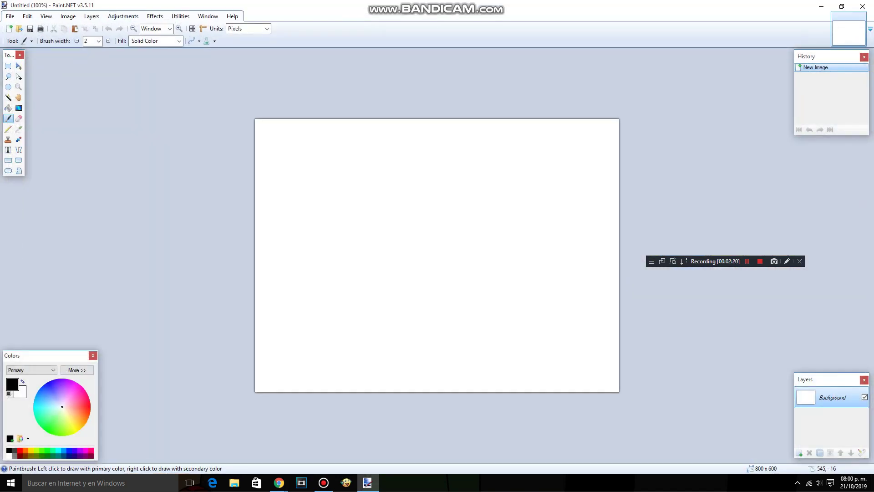
Open screen 4.jpg from the Videos folder and activate the Rectangle Select tool
left_click(9, 15)
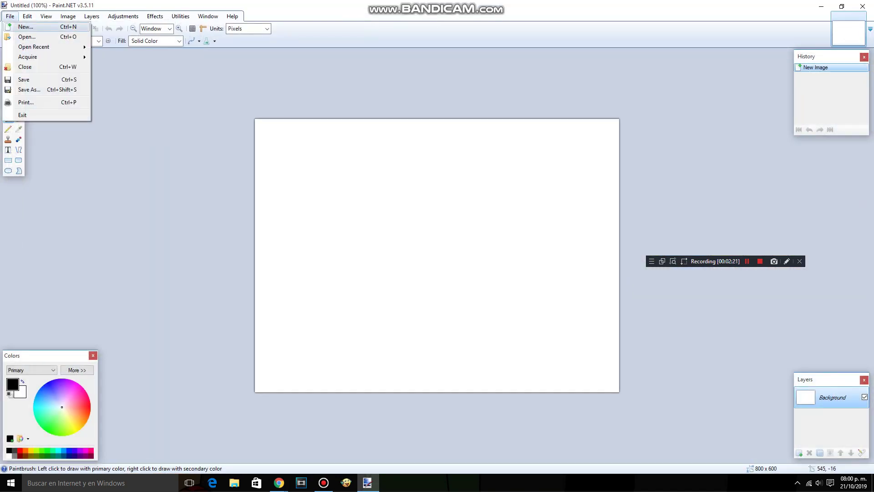
left_click(27, 37)
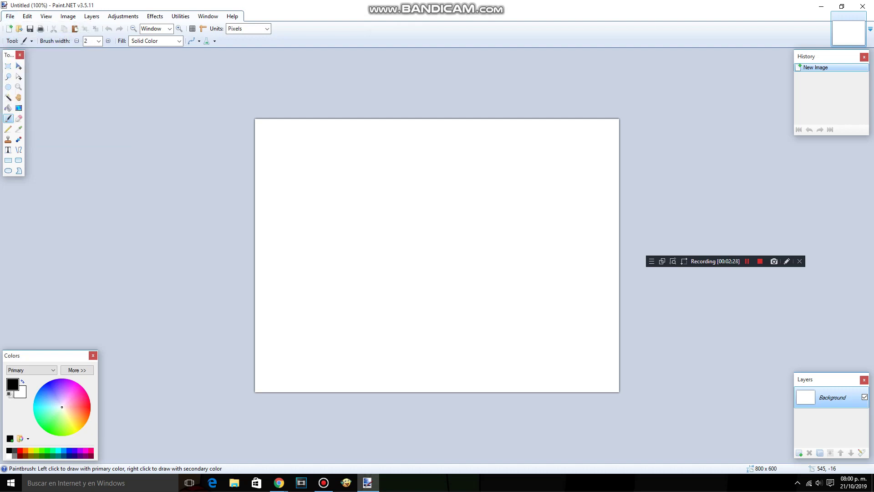
left_click(36, 188)
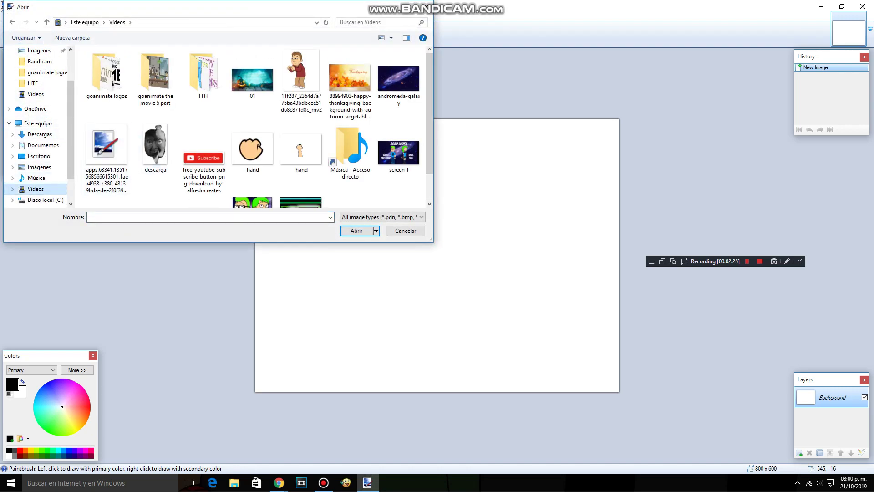
scroll(252, 127, "down", 2)
double_click(204, 185)
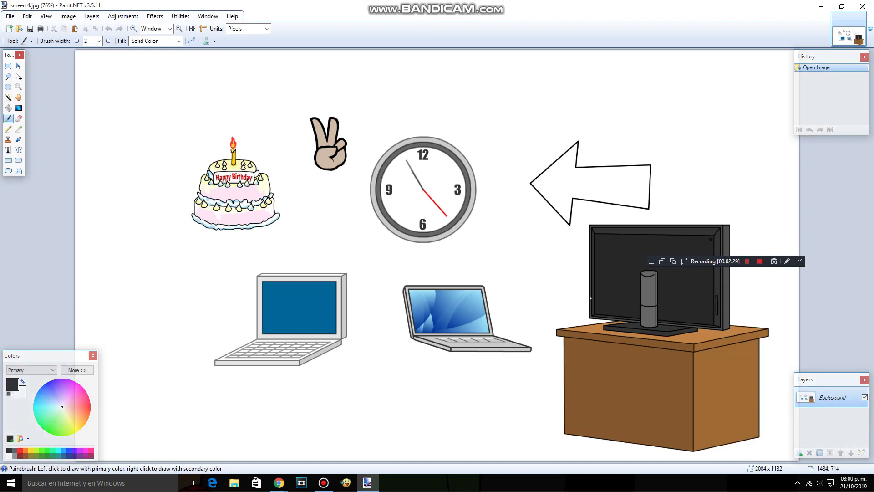
left_click(8, 66)
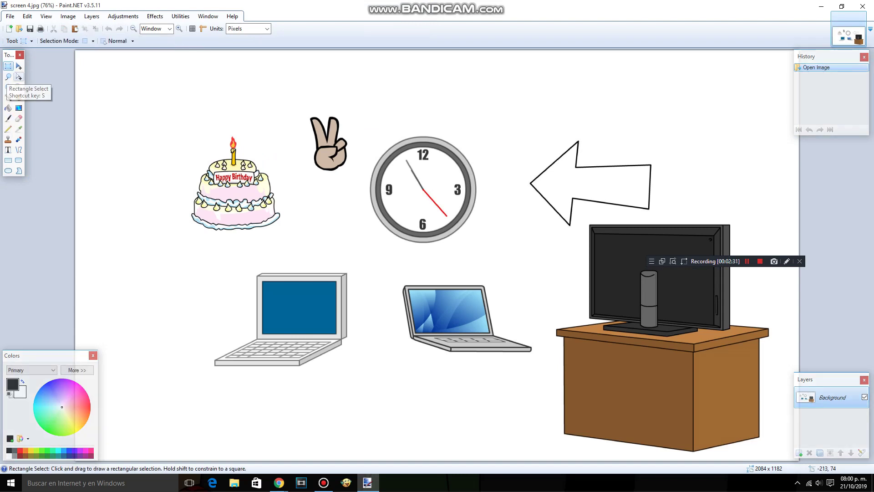
Check the YouTube tutorial in Chrome for how to cut a prop out and paste it elsewhere, and return to Paint.NET
mouse_move(279, 482)
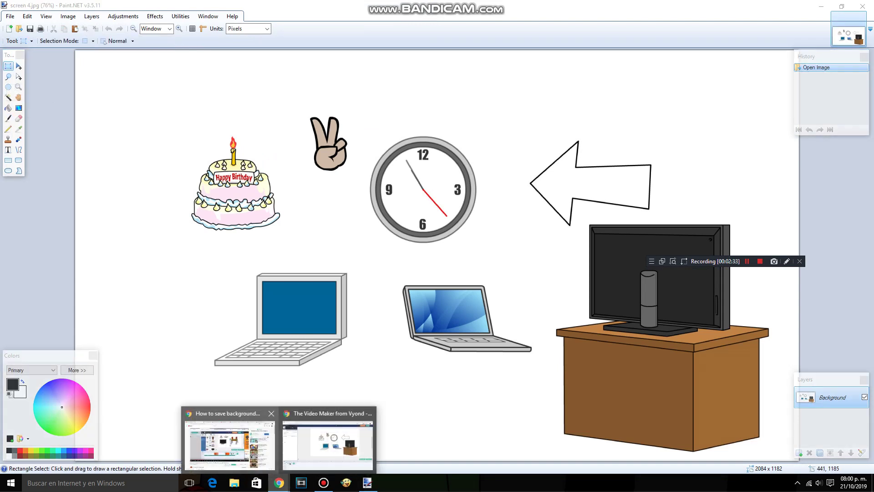
left_click(228, 444)
left_click(252, 372)
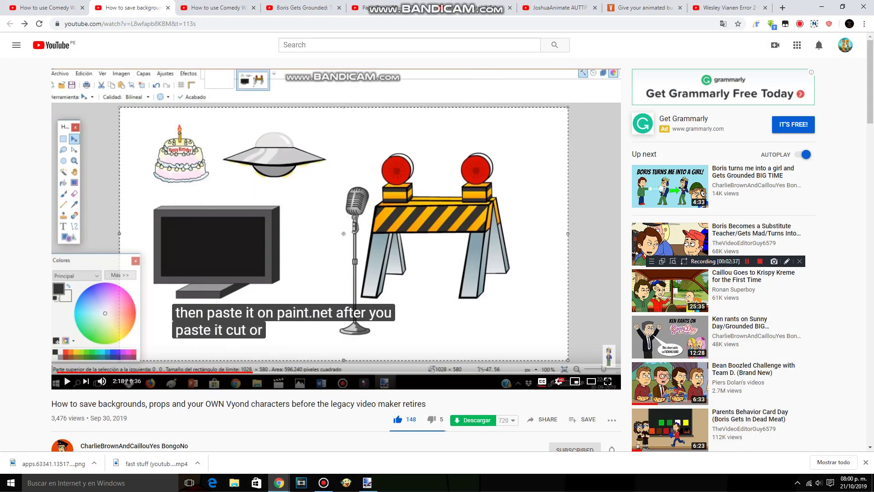
key("space")
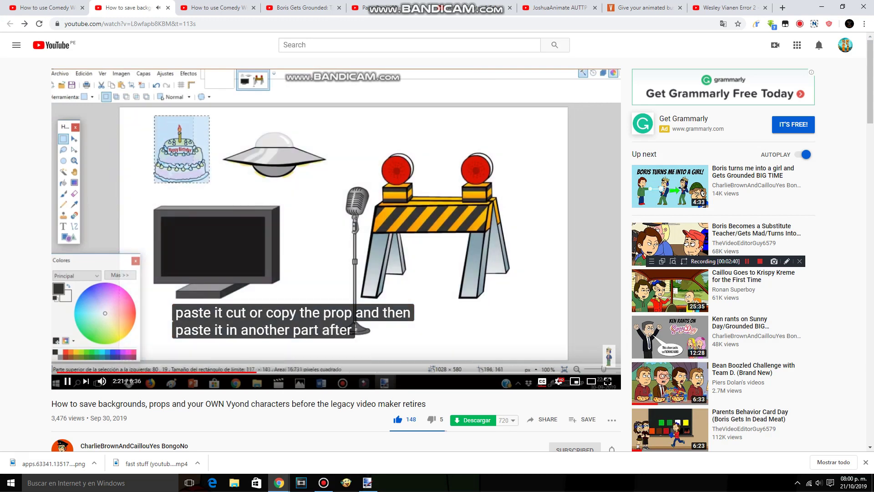
key("space")
key("space")
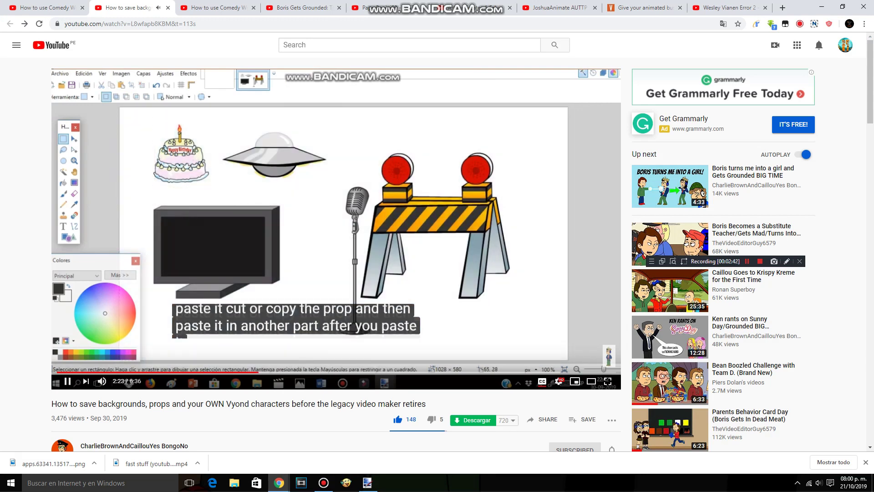
key("space")
key("space")
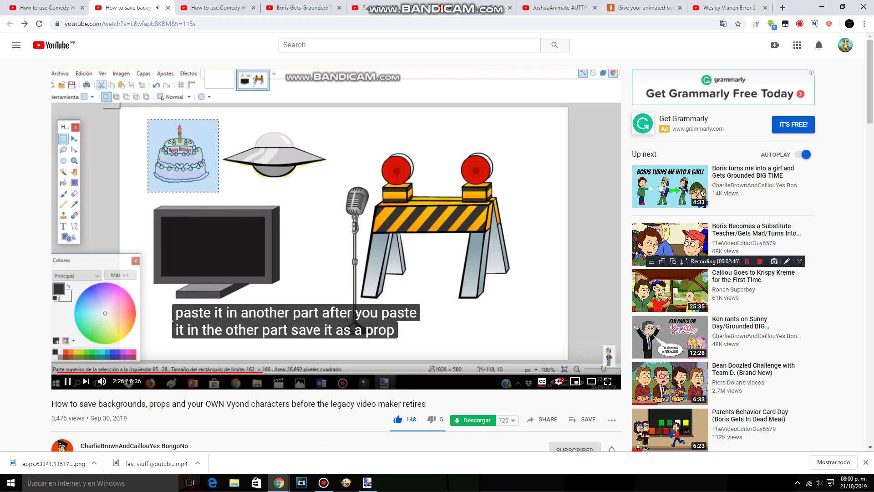
key("space")
left_click(279, 482)
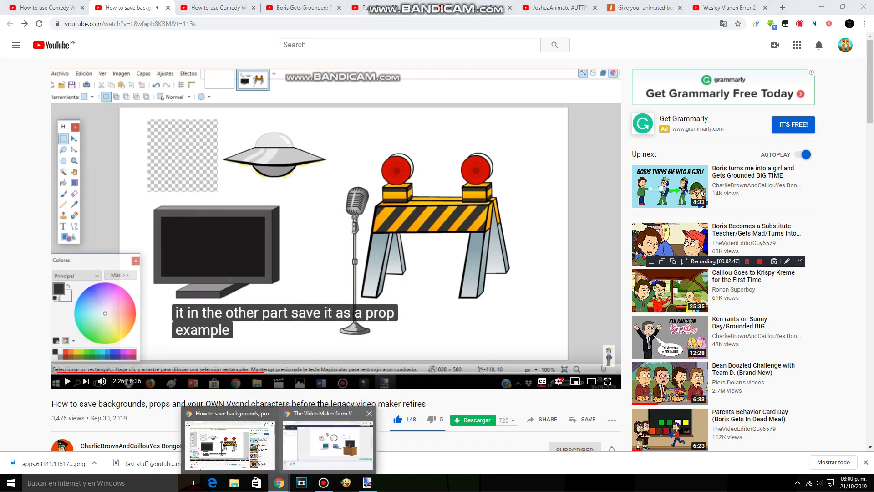
left_click(327, 447)
left_click(368, 483)
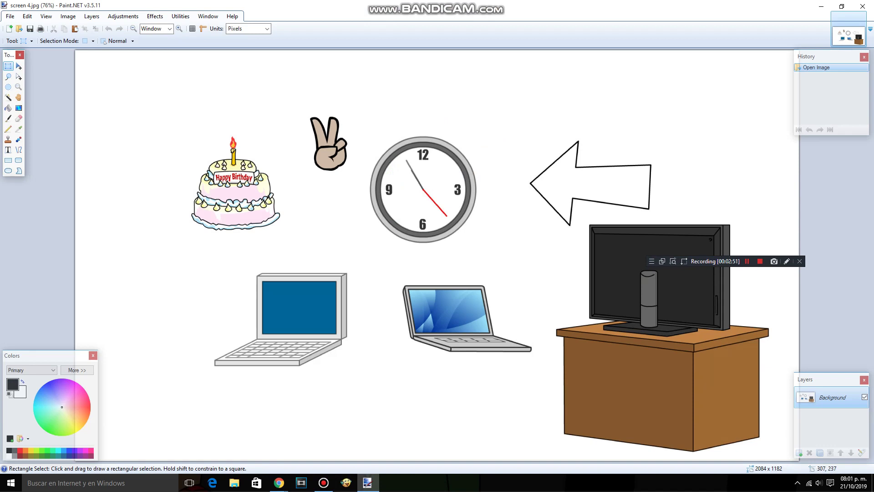
Select a rectangle of about 360 x 392 pixels around the birthday cake and cut it from the image
left_click_drag(199, 121, 241, 140)
key("ctrl+d")
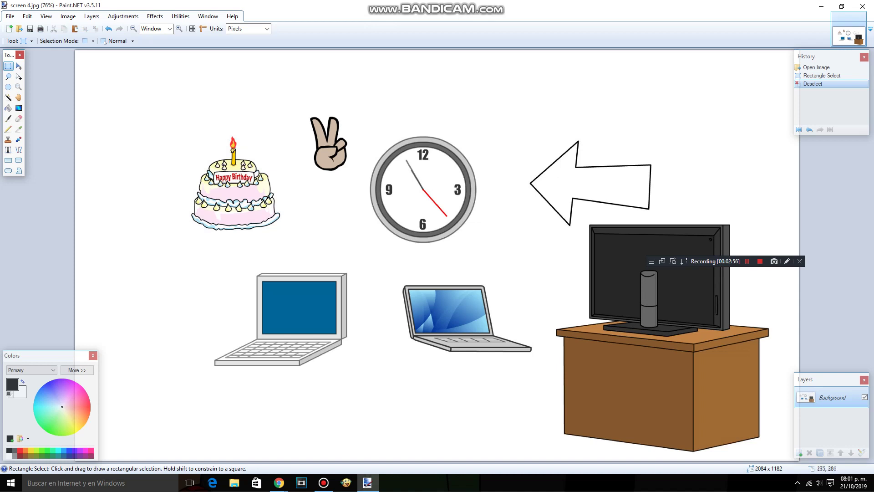
left_click_drag(166, 117, 292, 253)
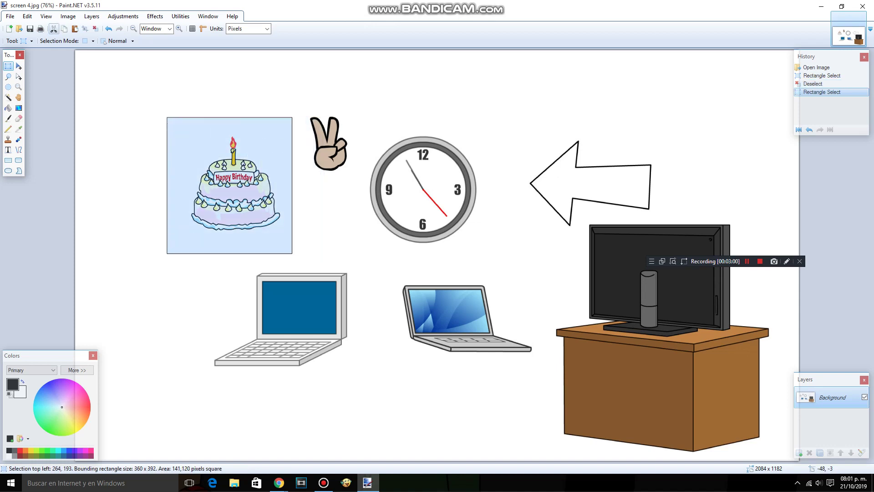
left_click(53, 28)
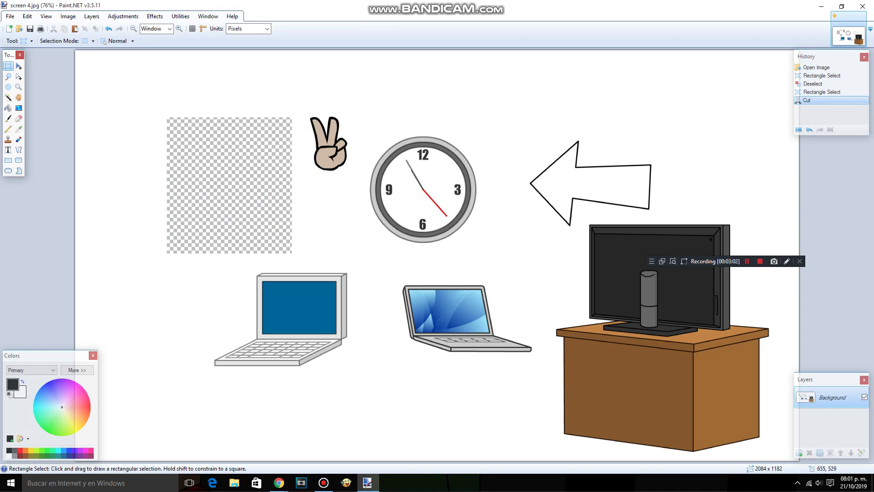
Create a new 5 x 5 pixel image and start pasting the cut birthday cake into it
left_click(9, 29)
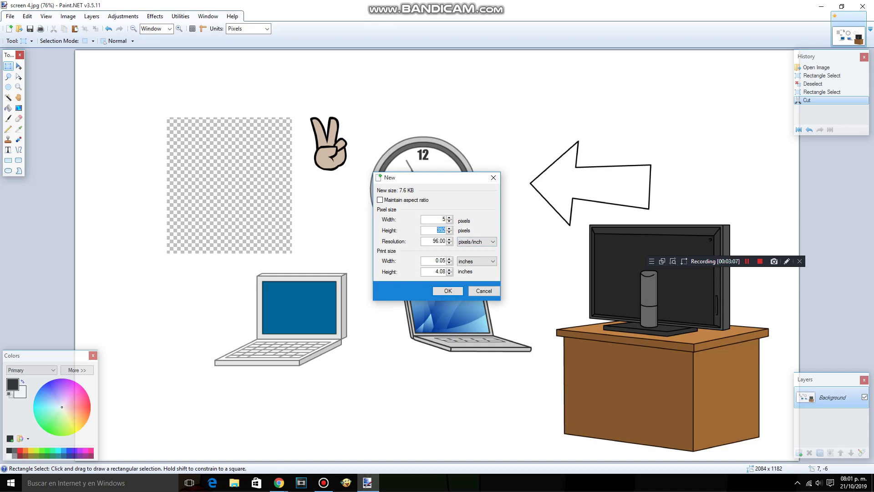
key("Return")
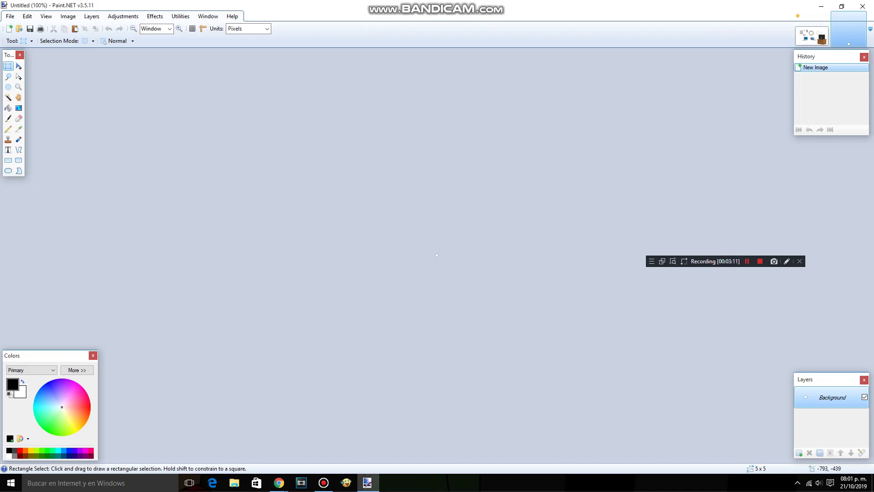
key("ctrl+v")
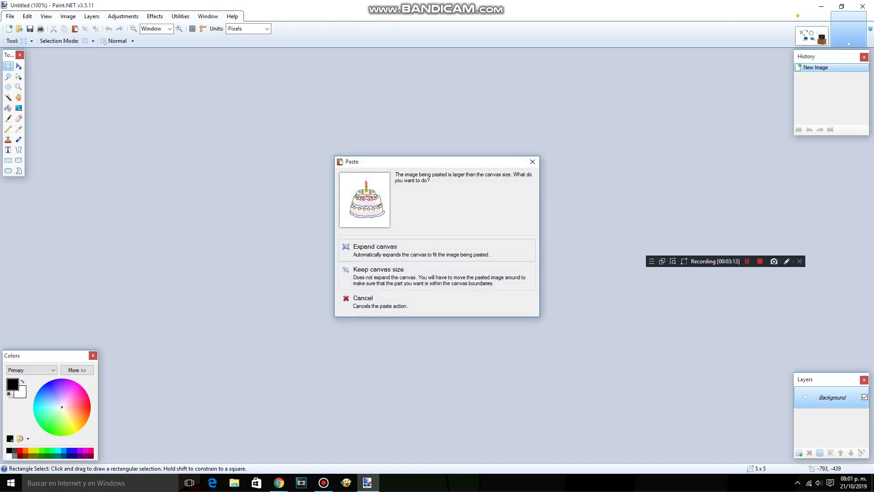
Check the YouTube tutorial in Chrome for how to handle a pasted image larger than the canvas, and return to Paint.NET
mouse_move(278, 483)
left_click(227, 444)
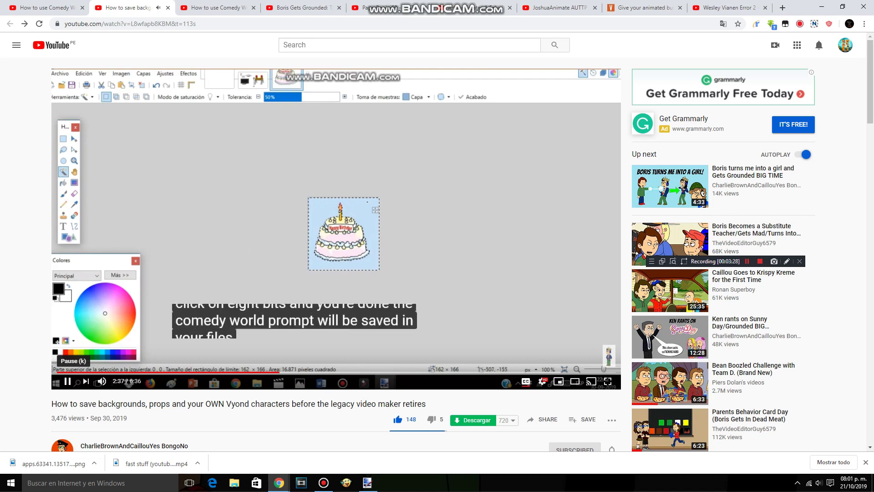
left_click(68, 380)
left_click(276, 371)
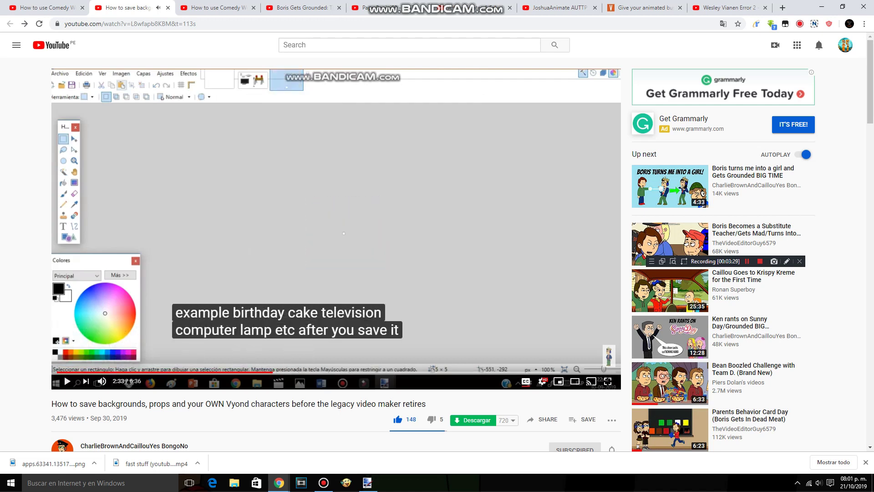
key("k")
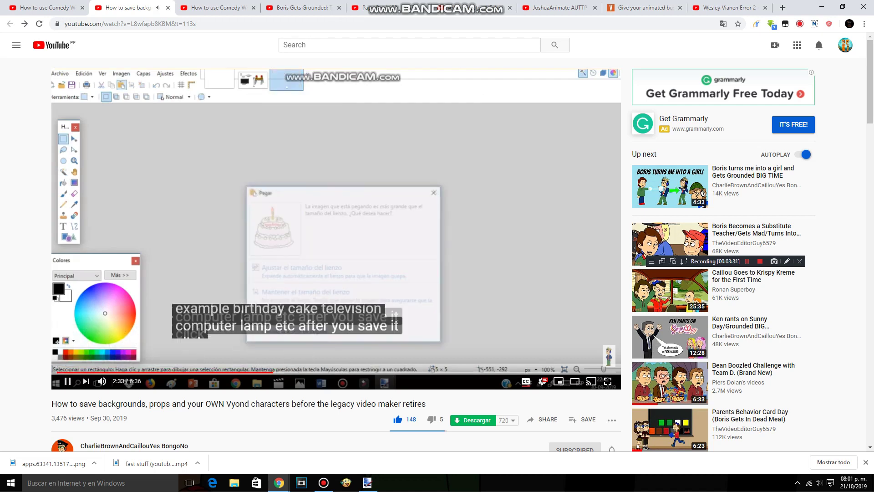
key("k")
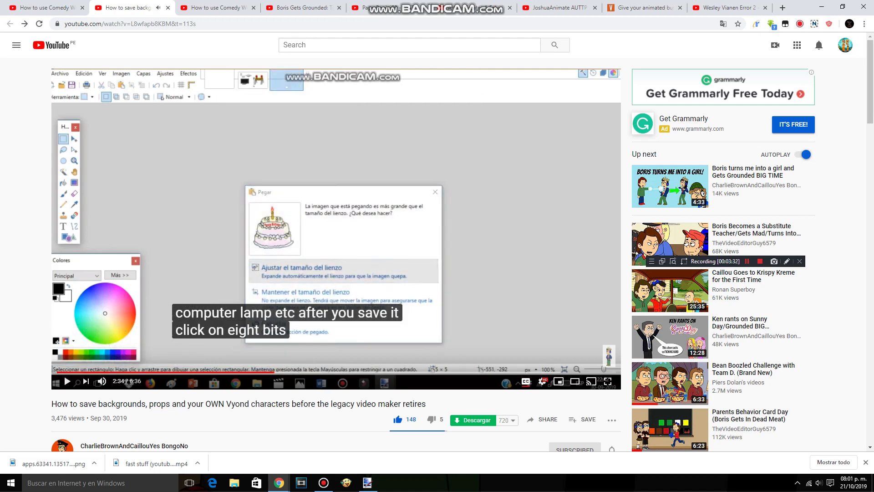
left_click(279, 482)
left_click(324, 448)
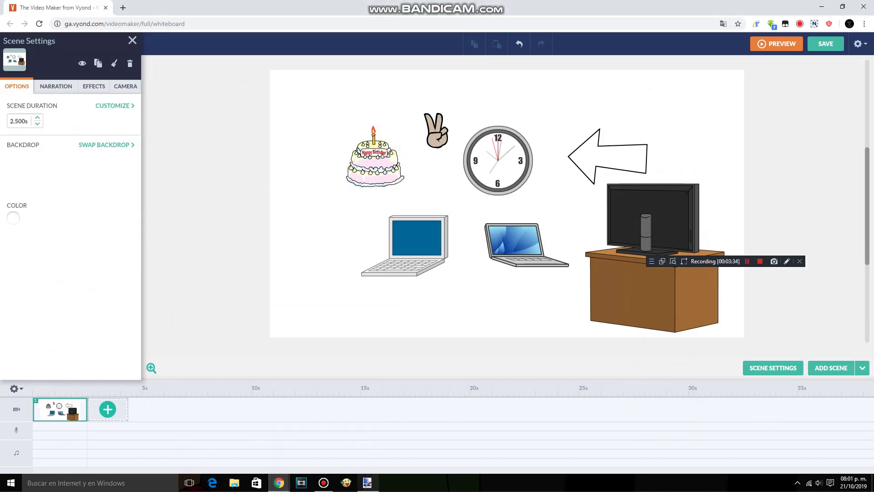
left_click(367, 482)
Undo the paste that keeps the canvas size and paste the cake again with the canvas expanded to fit
left_click(407, 268)
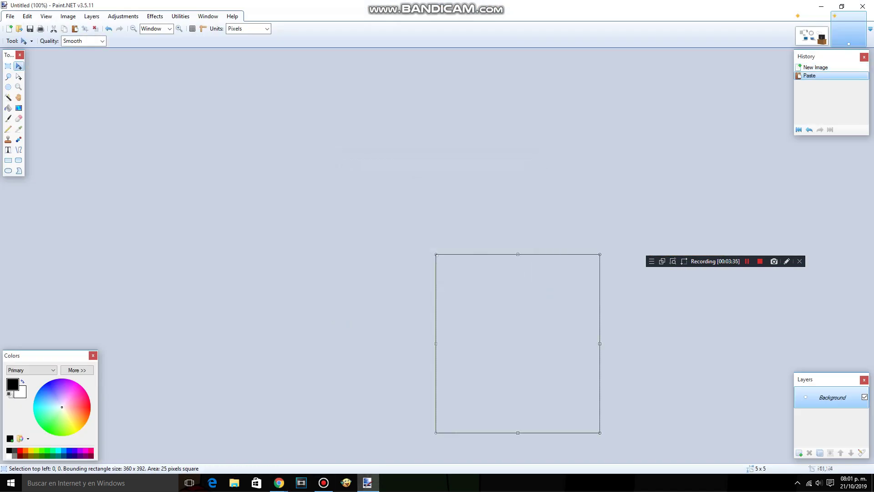
left_click(109, 29)
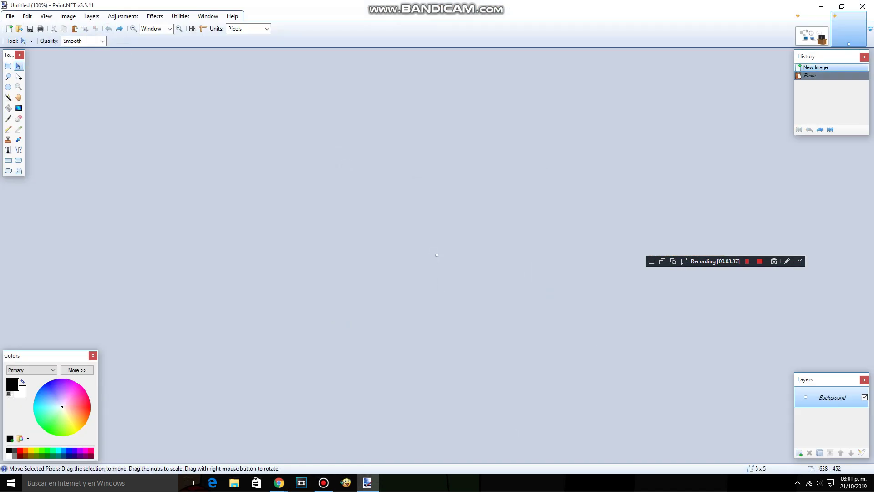
left_click(75, 29)
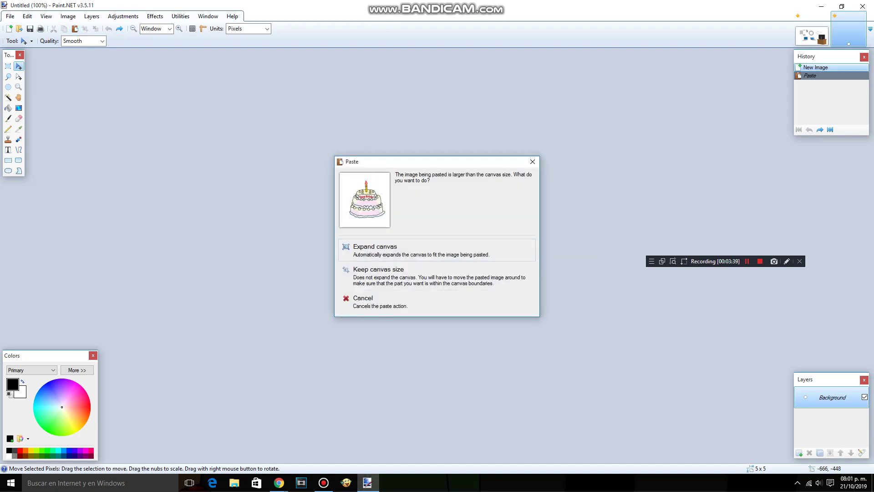
left_click(386, 249)
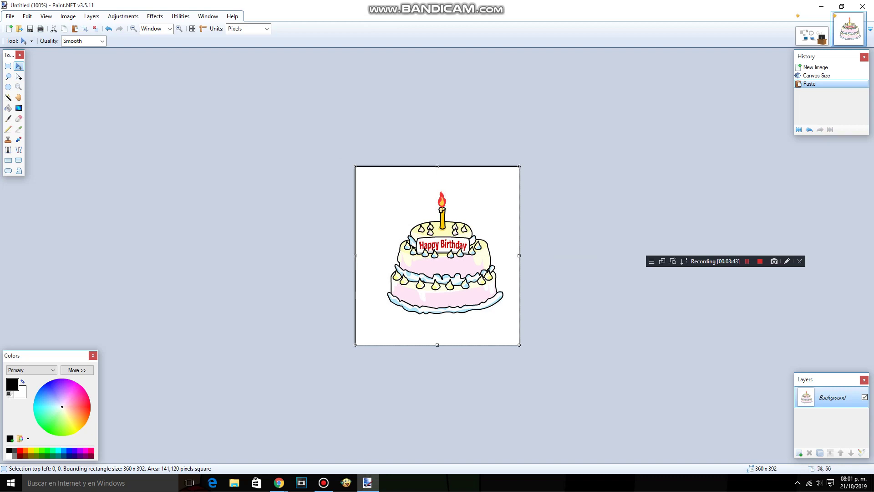
Finish placing the pasted cake and clear its selection with the Rectangle Select tool active
left_click(381, 191)
left_click(379, 192)
key("s")
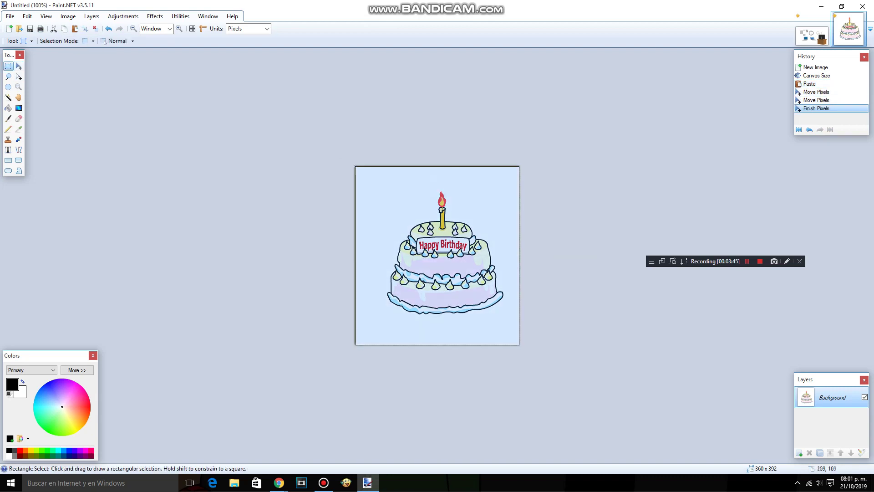
key("ctrl+d")
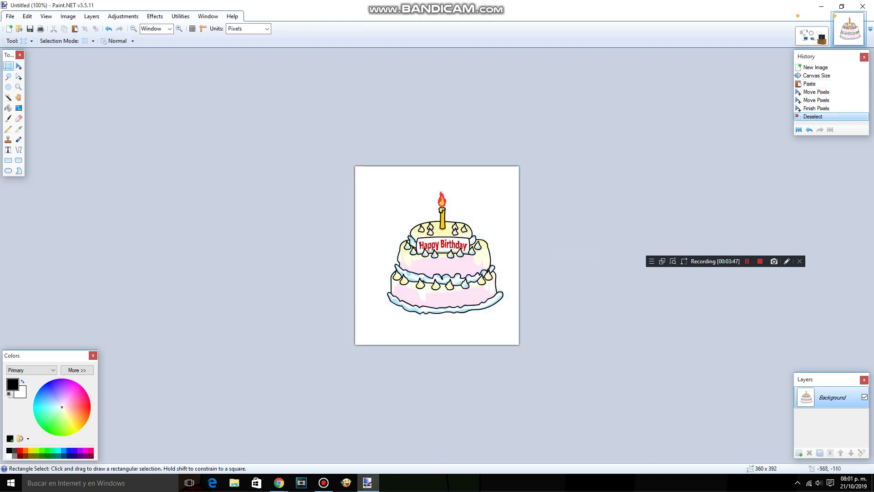
Play the tutorial in Chrome to see which tool follows the paste, and return to Paint.NET
mouse_move(279, 483)
left_click(229, 439)
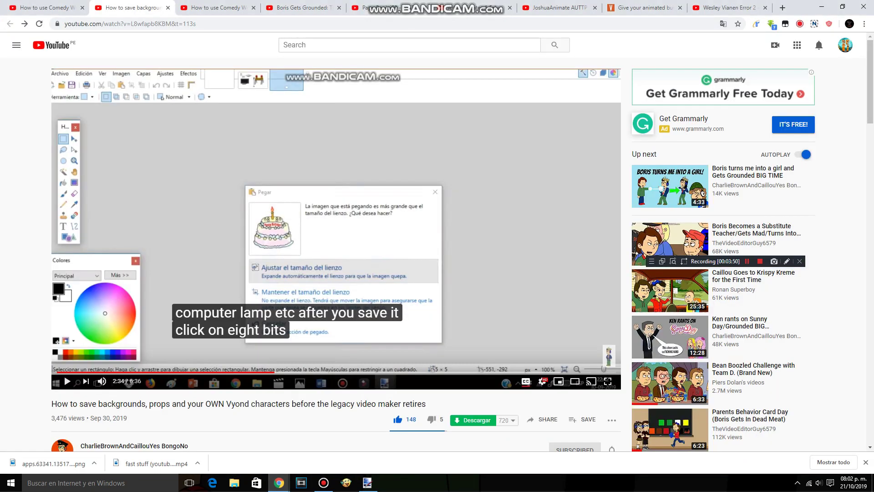
key("space")
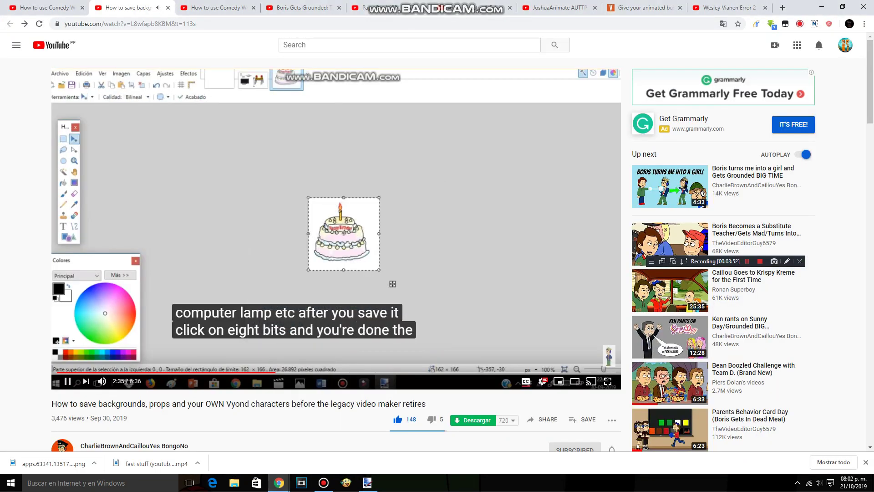
key("alt+Tab")
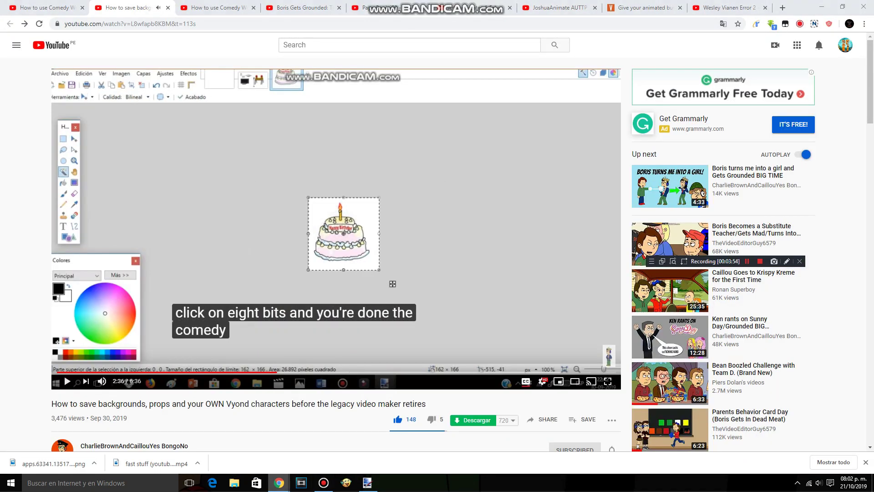
key("alt+Tab")
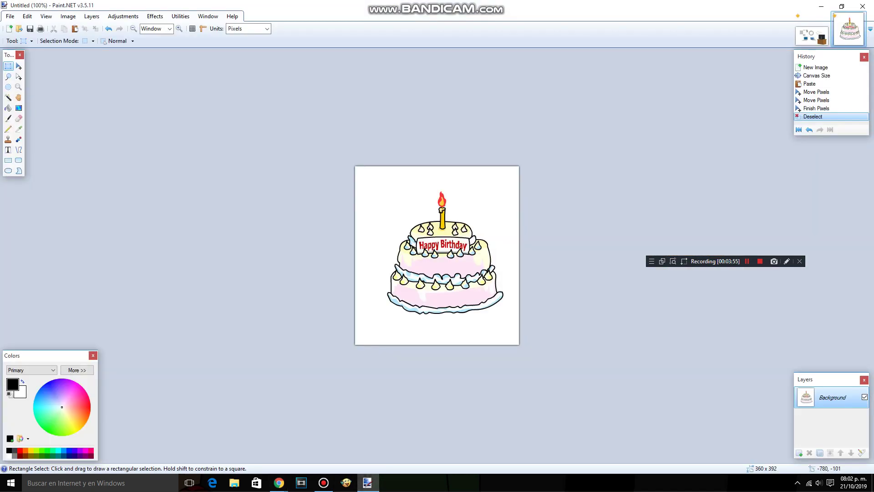
Select the white background around the cake with the Magic Wand at 50% tolerance
key("b")
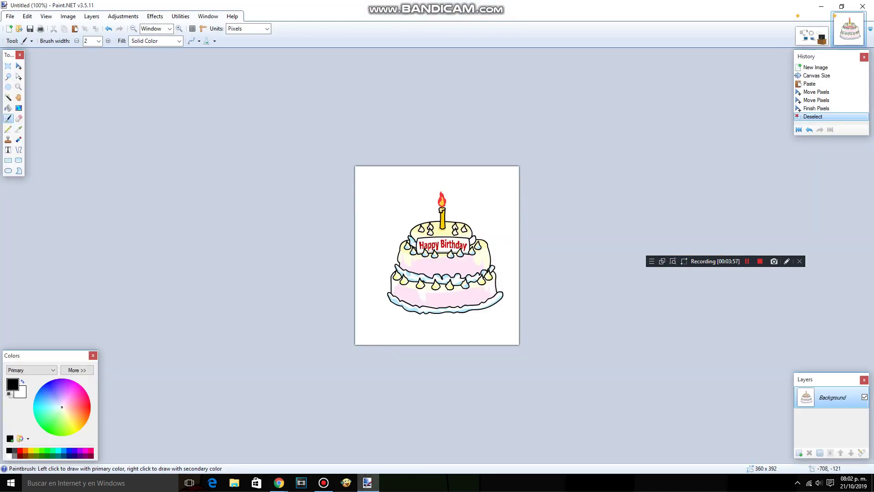
left_click(8, 97)
left_click(380, 201)
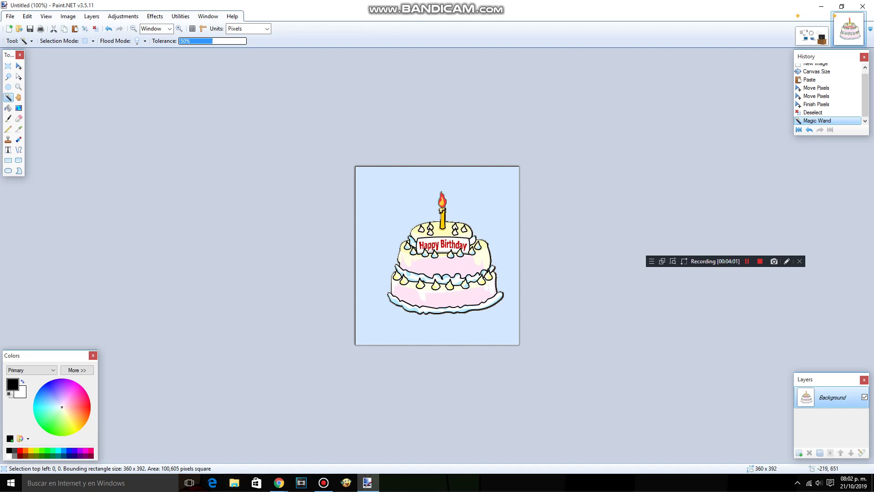
Check the tutorial in Chrome for how the selected background is removed, and return to Paint.NET
key("alt+Tab")
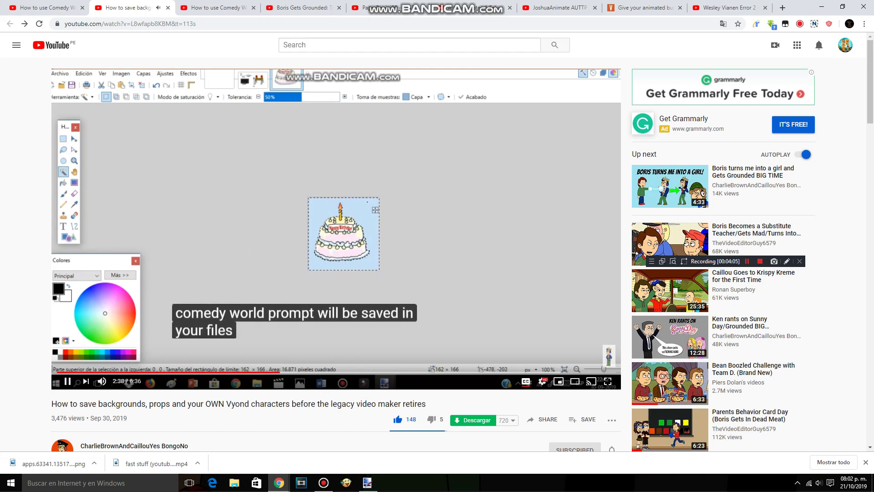
key("space")
key("space")
key("space")
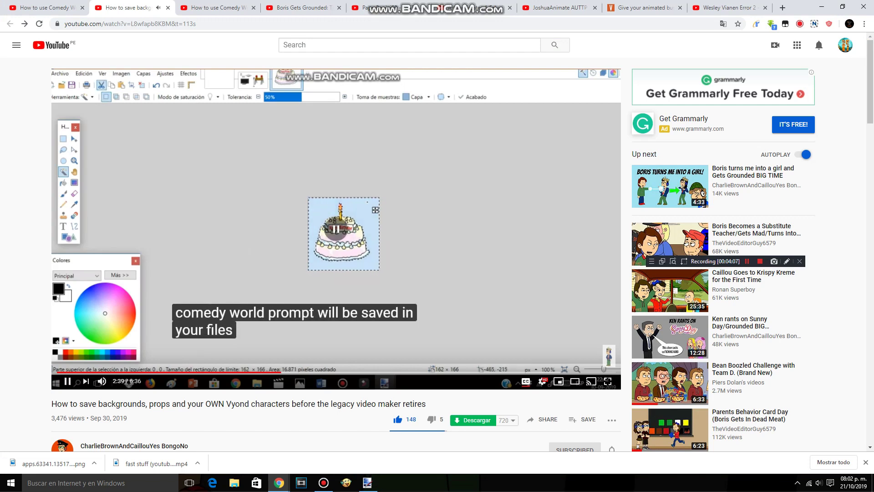
key("space")
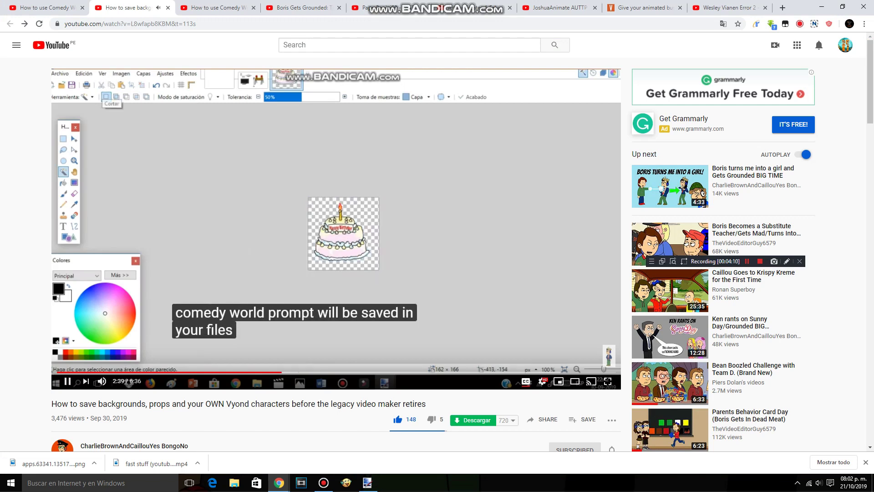
mouse_move(279, 483)
left_click(328, 446)
left_click(367, 483)
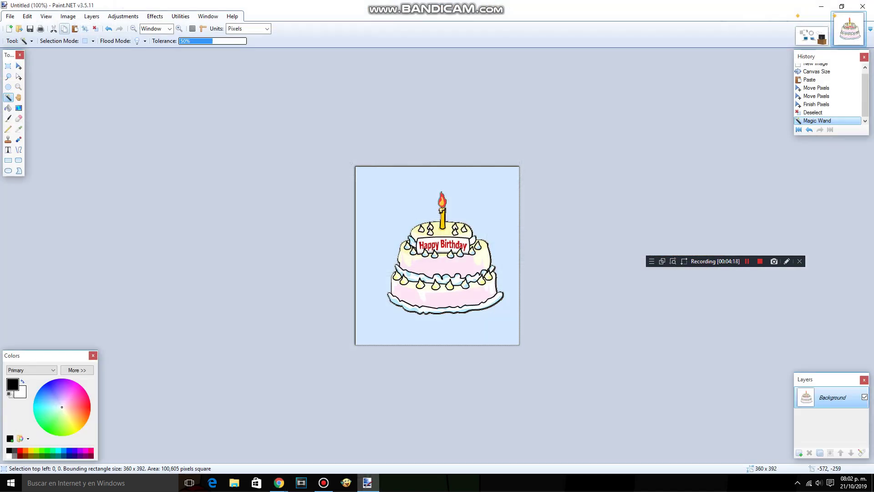
Cut away the selected white background and save the cake as Untitled.png in the Videos folder with 8-bit depth
left_click(54, 28)
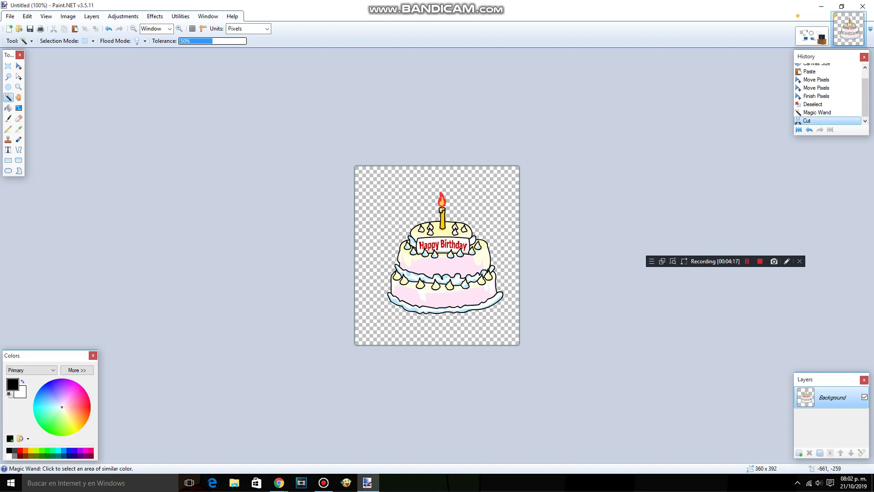
left_click(10, 16)
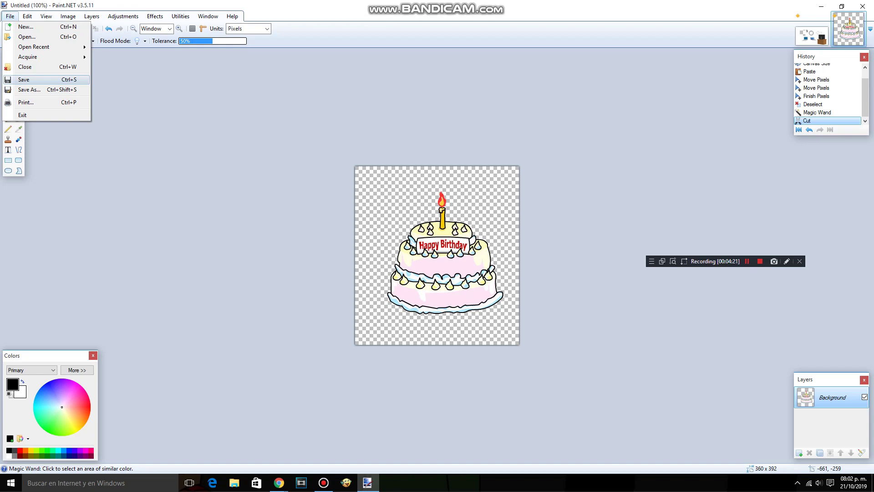
left_click(45, 79)
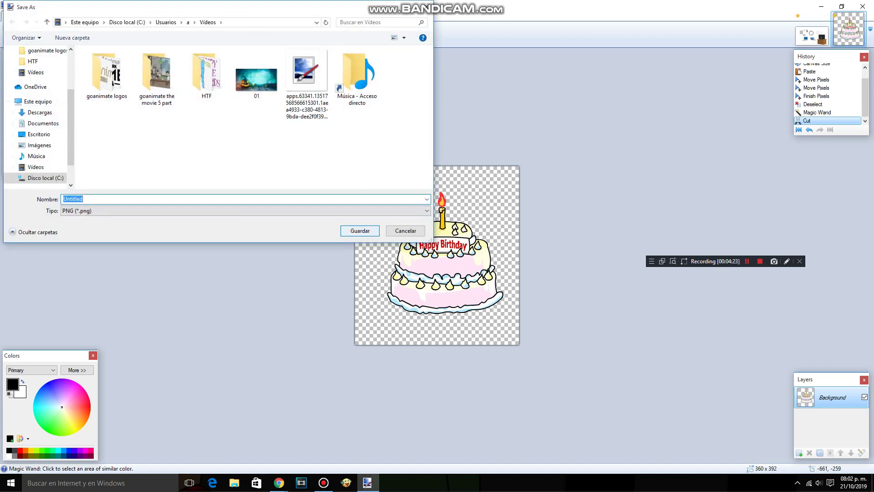
key("Return")
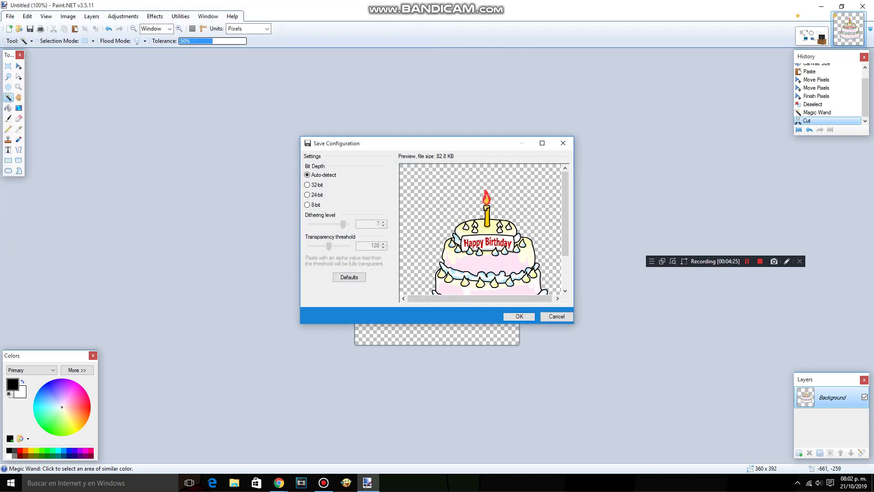
left_click(308, 205)
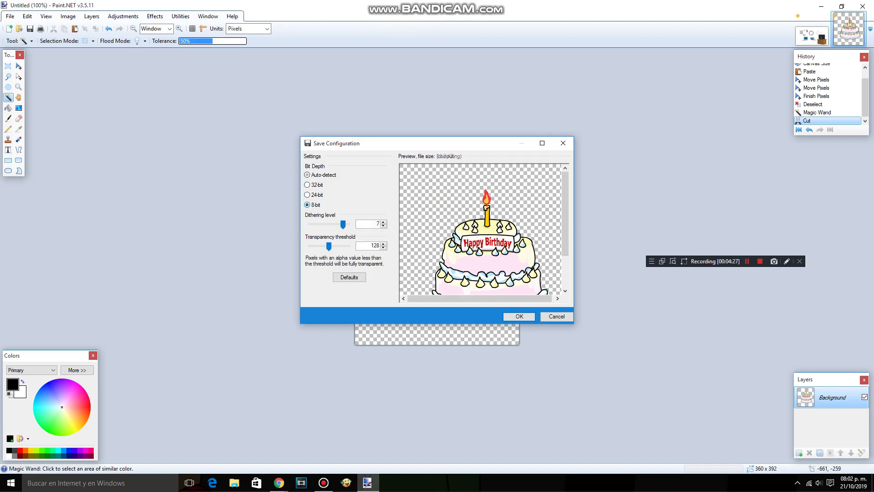
key("Return")
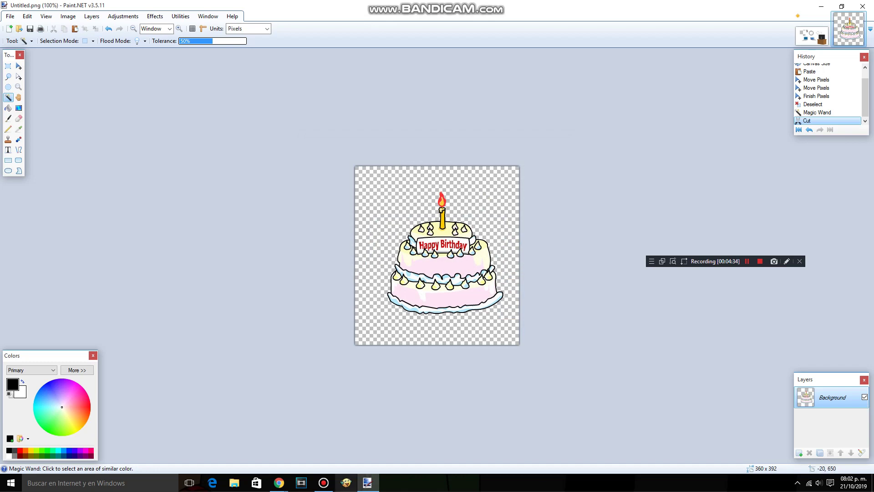
Switch to the Vyond video maker in Chrome, clear all props from the scene and close the scene settings
mouse_move(279, 483)
left_click(328, 438)
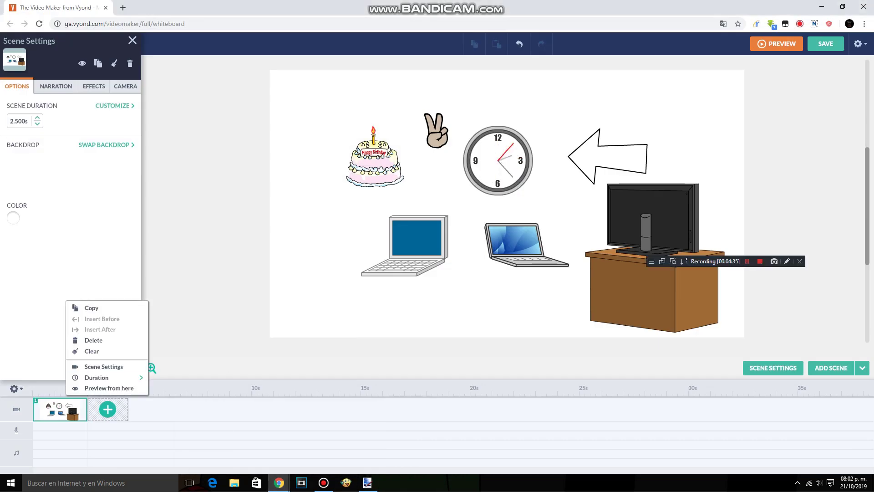
left_click(91, 351)
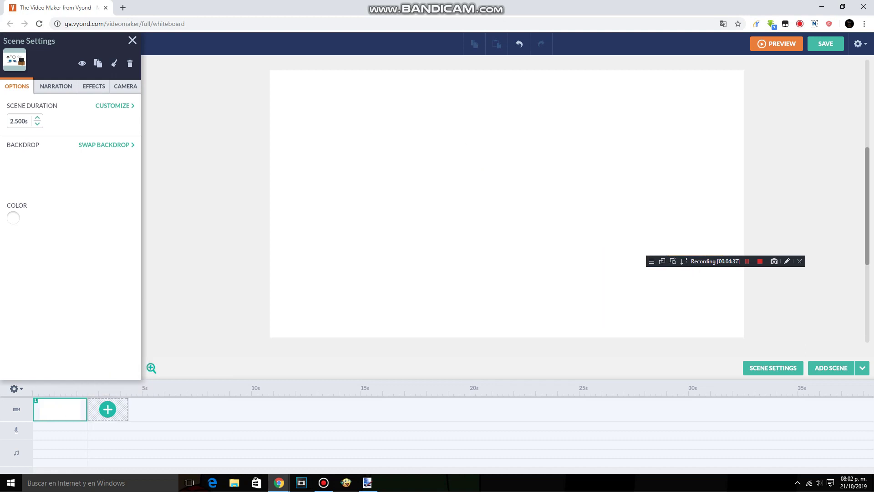
left_click(132, 41)
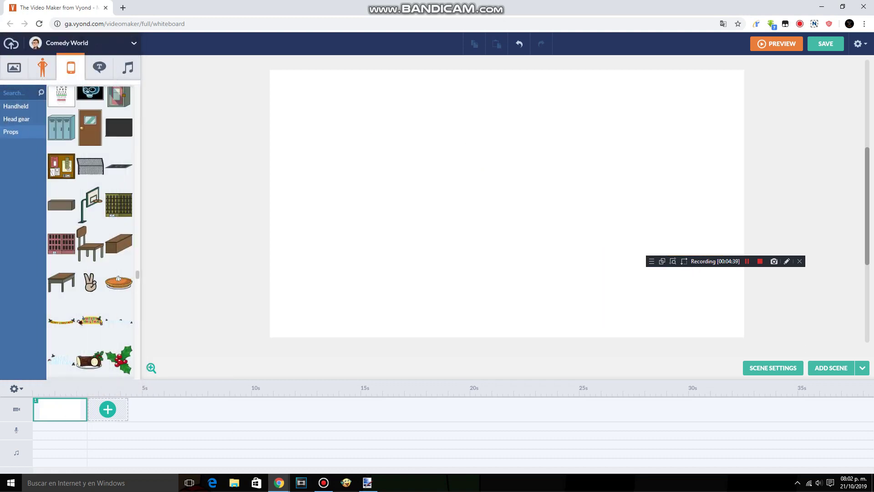
Add the Comedy World custom character with the eye patch and black-and-orange outfit to the scene's left side and select it
left_click(42, 67)
scroll(125, 245, "down", 2)
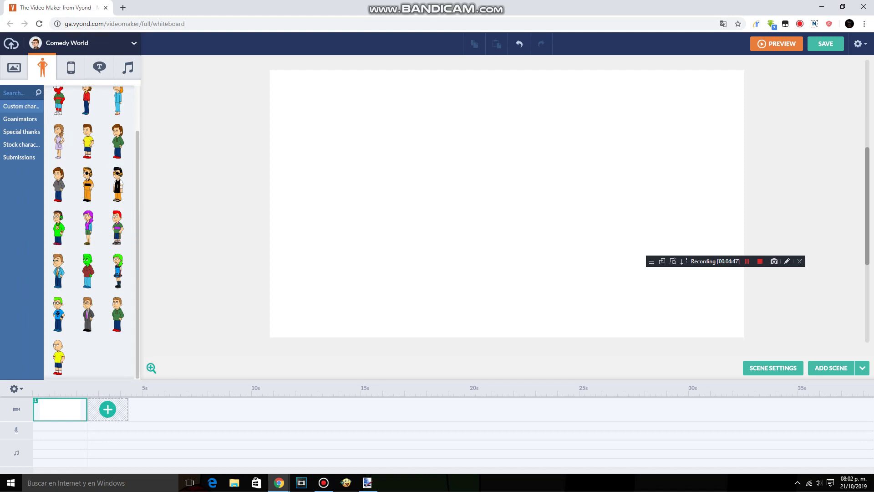
left_click_drag(511, 211, 363, 219)
left_click(364, 218)
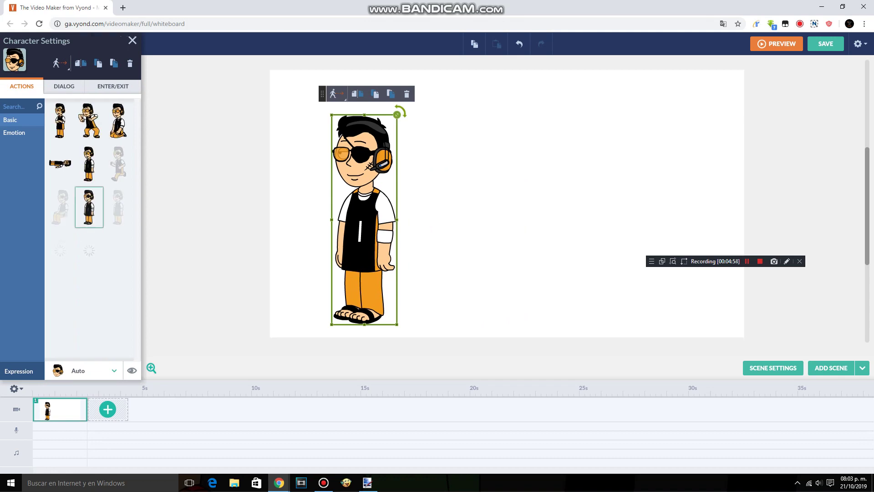
Duplicate the character, place the copy directly beside the original and set its expression to Talk neutral a
left_click(85, 371)
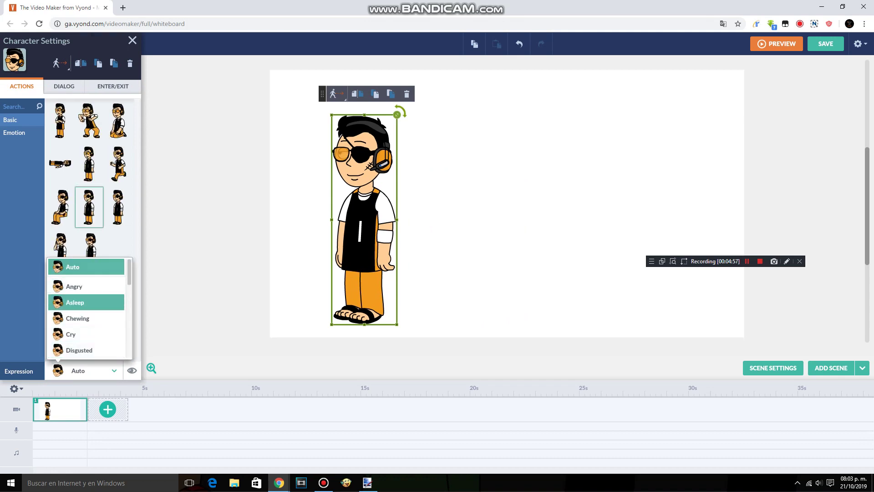
scroll(87, 318, "down", 1)
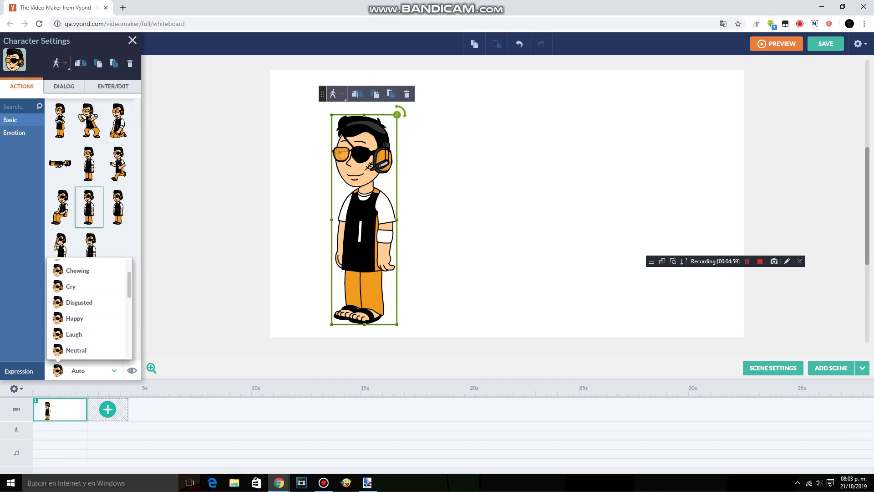
left_click(496, 44)
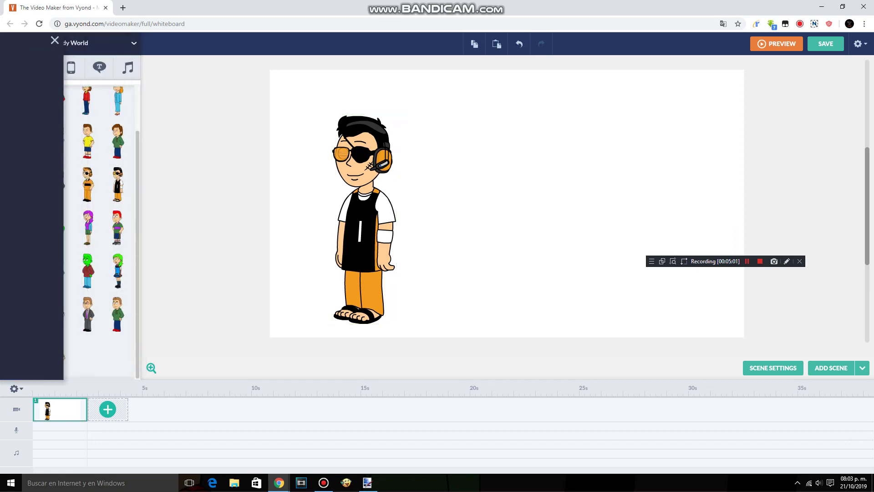
left_click_drag(364, 218, 431, 216)
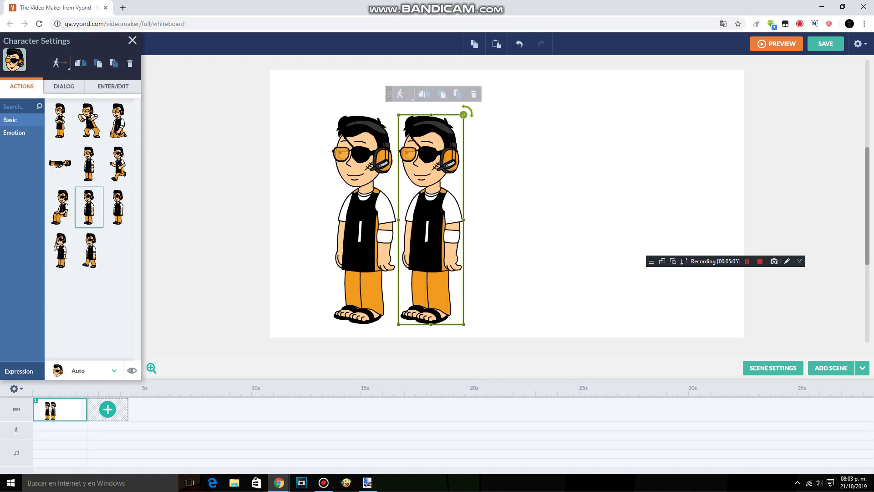
left_click(84, 370)
scroll(85, 334, "down", 5)
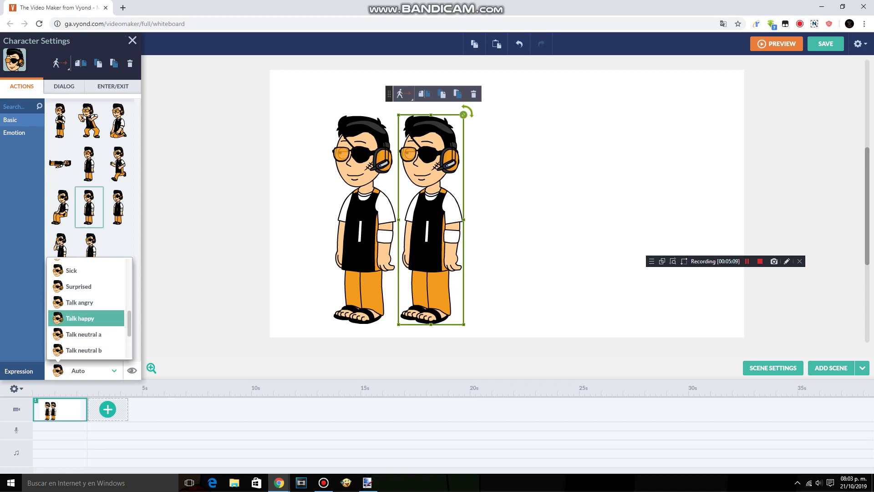
left_click(85, 334)
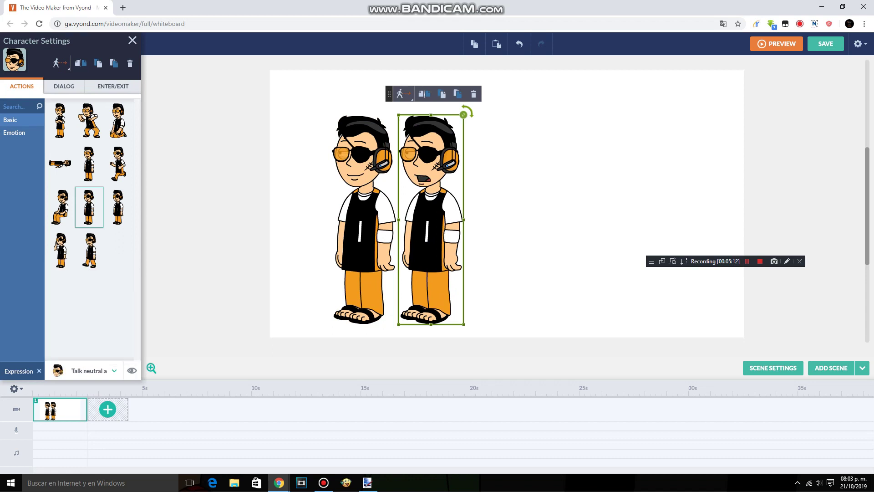
left_click(133, 40)
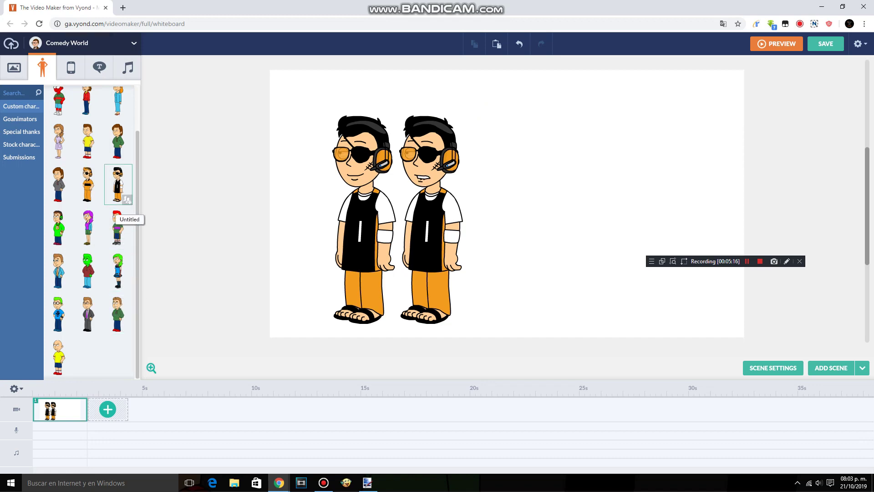
Paste a third copy of the character beside the second and set its expression to Schemeing
left_click(497, 44)
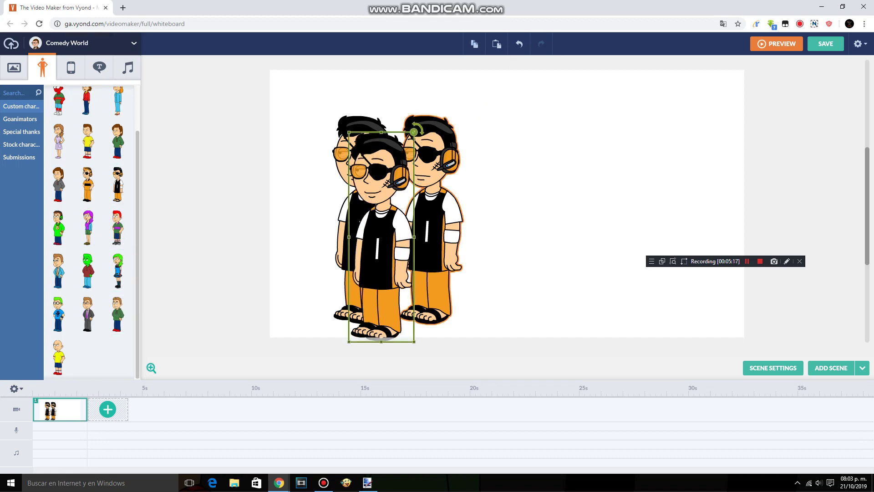
left_click_drag(380, 235, 493, 219)
left_click(85, 371)
scroll(85, 335, "down", 2)
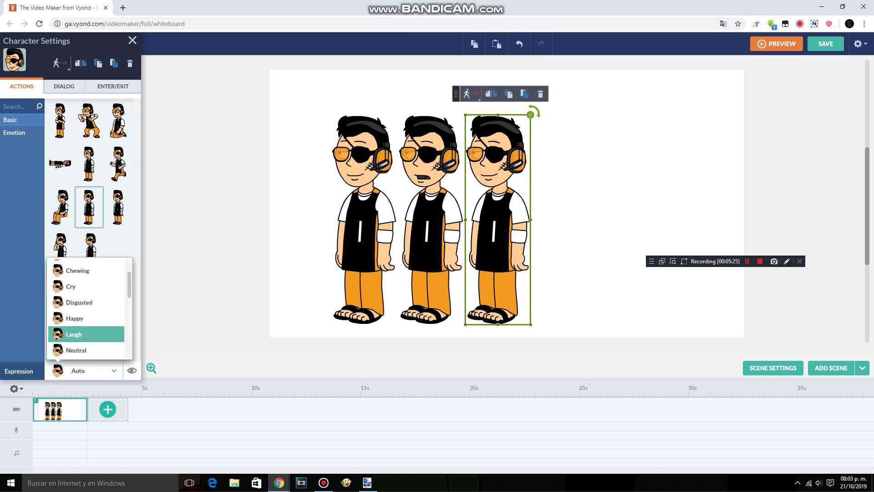
left_click(87, 334)
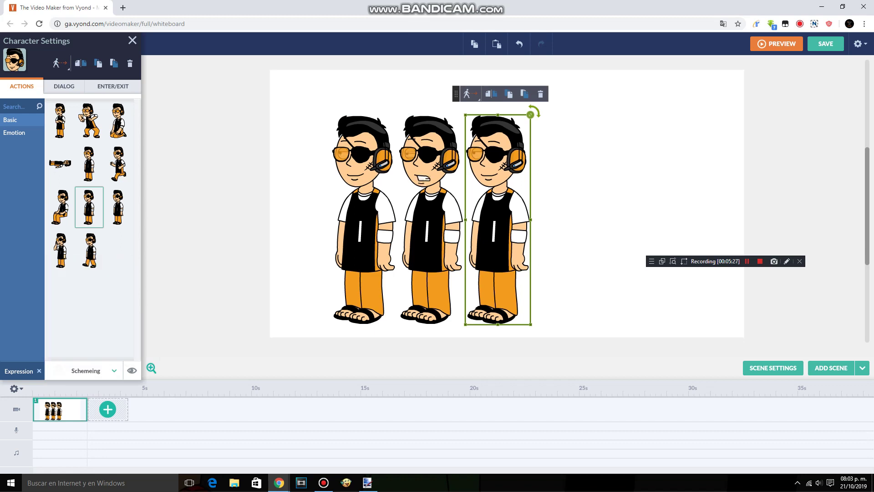
left_click(131, 41)
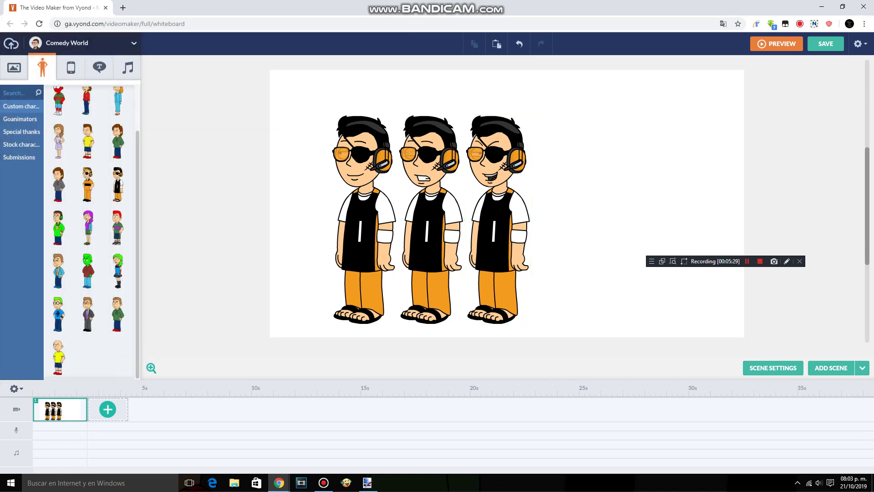
Take a screenshot of the area around all three characters and save it as the JPEG screen 5 in the Videos folder
left_click(859, 44)
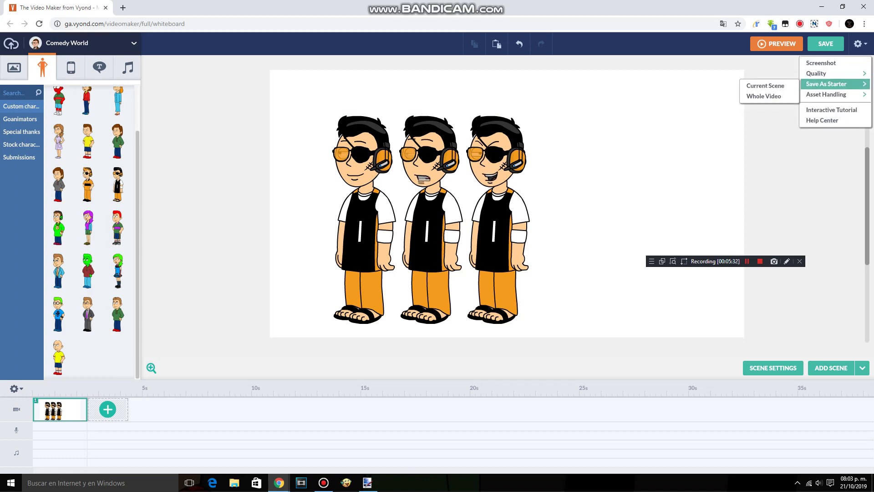
left_click(822, 63)
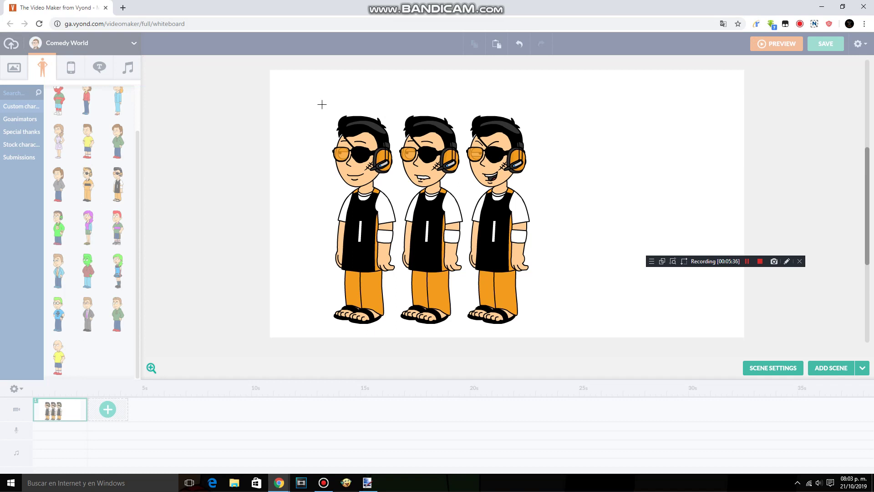
left_click_drag(322, 104, 558, 333)
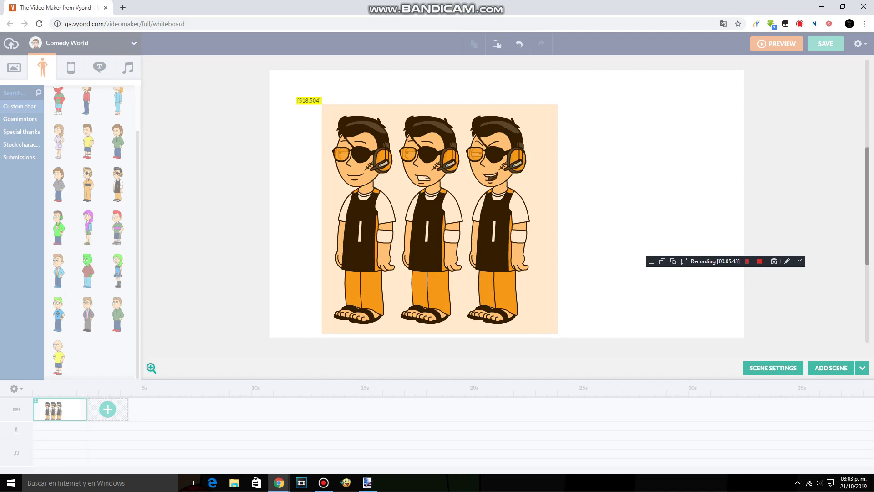
left_click_drag(558, 333, 557, 334)
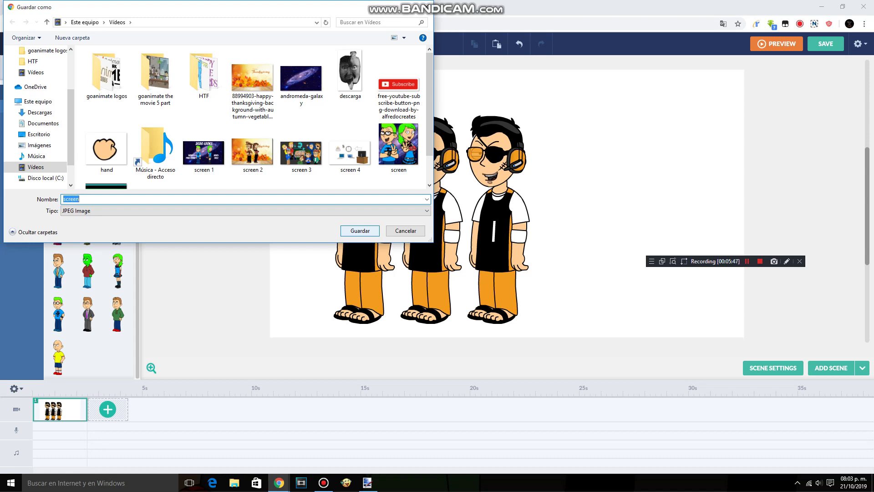
left_click(81, 199)
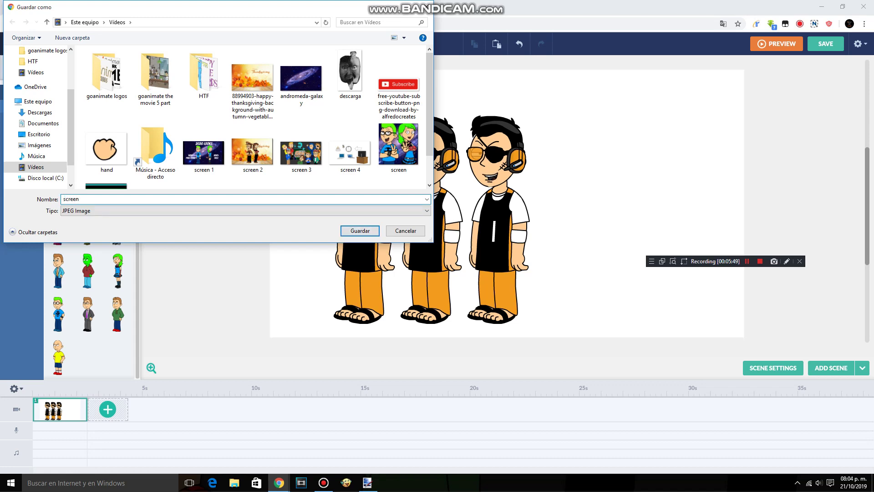
type("5")
key("Return")
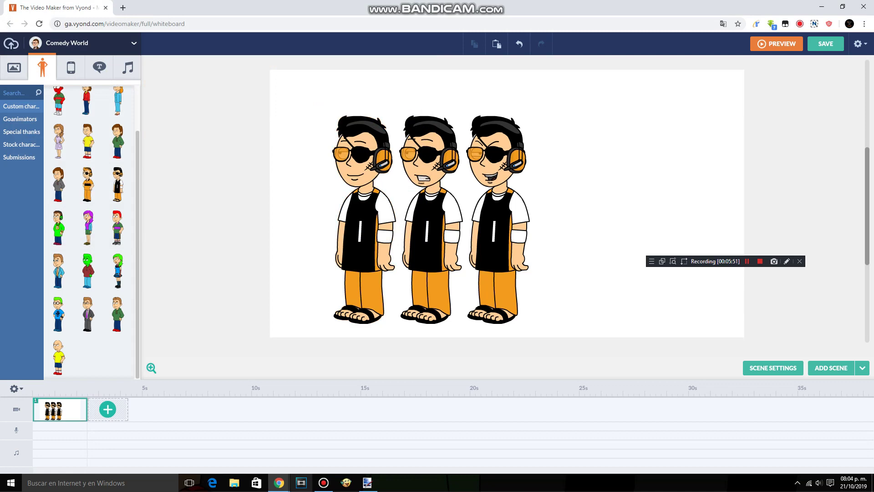
Switch to Paint.NET, create a blank 360 × 392 pixel image and open screen 5.jpg from the Videos folder
left_click(367, 482)
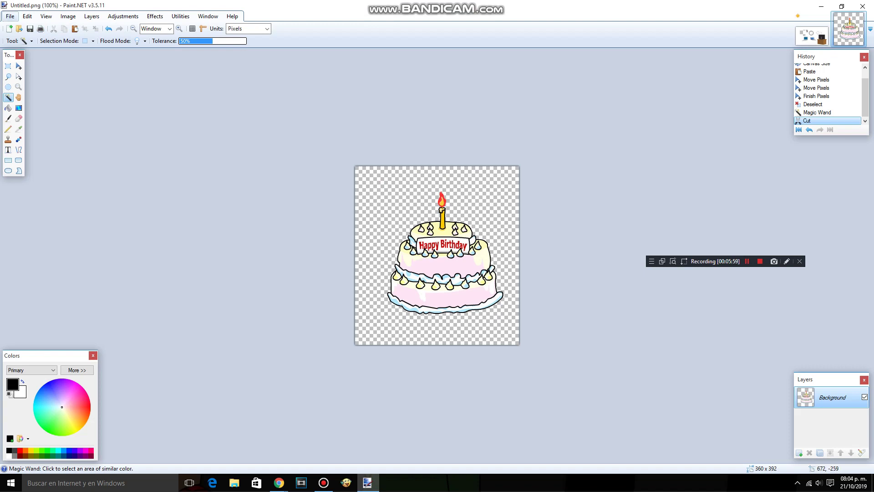
left_click(10, 16)
left_click(18, 27)
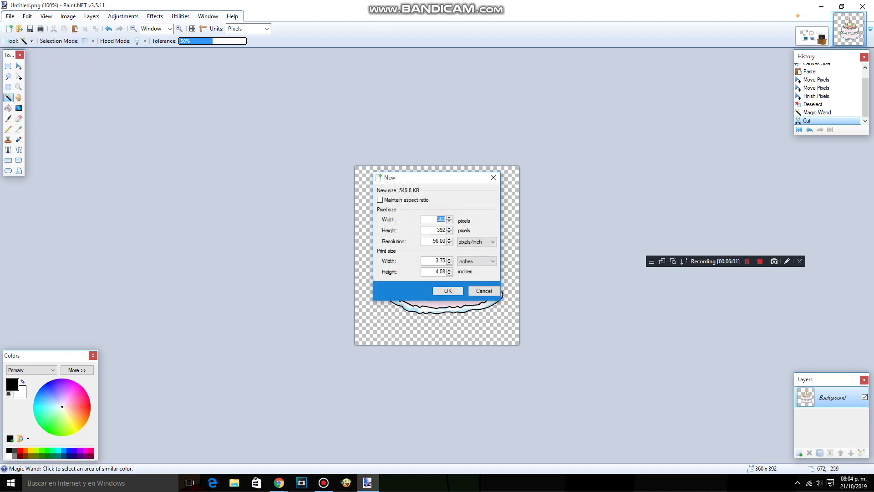
left_click(448, 290)
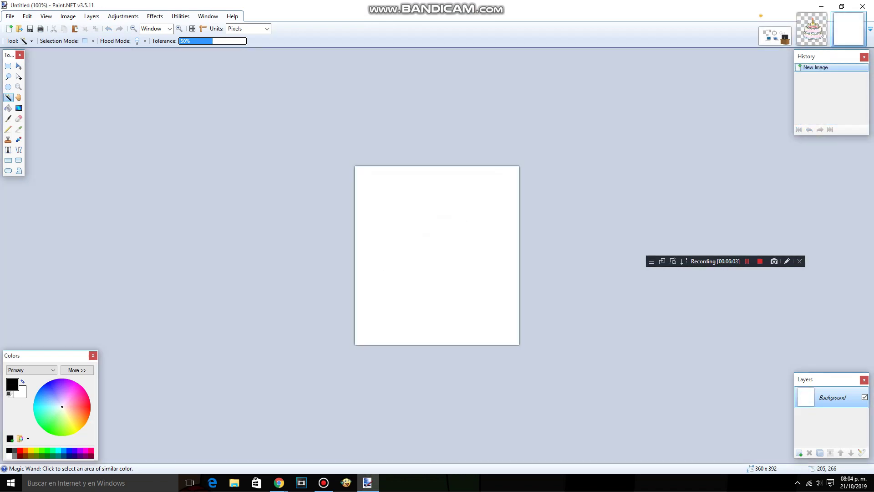
left_click(10, 16)
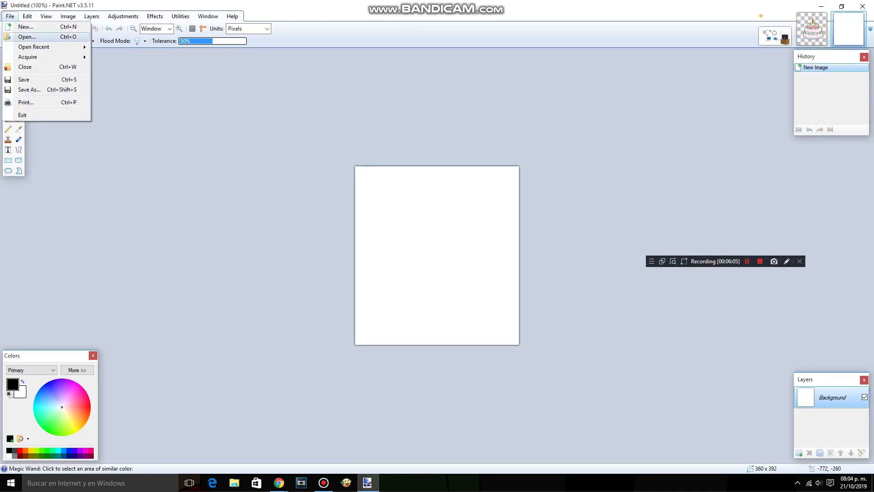
left_click(25, 37)
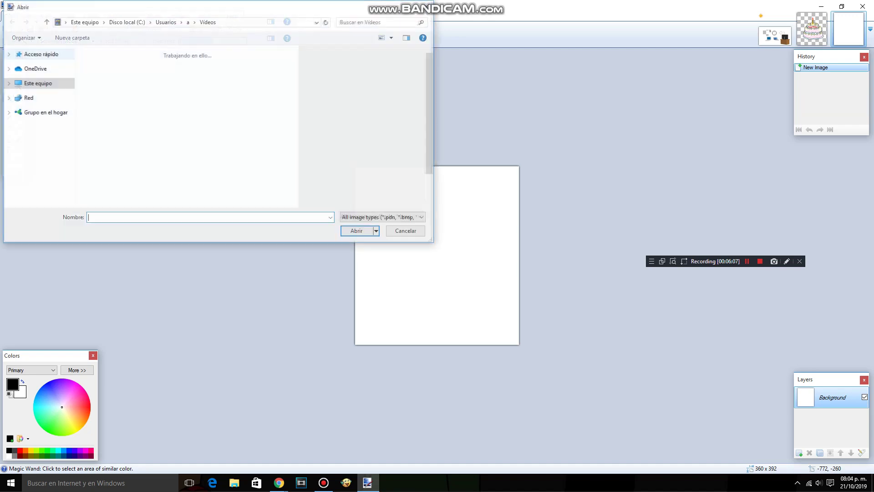
scroll(255, 127, "down", 1)
double_click(253, 168)
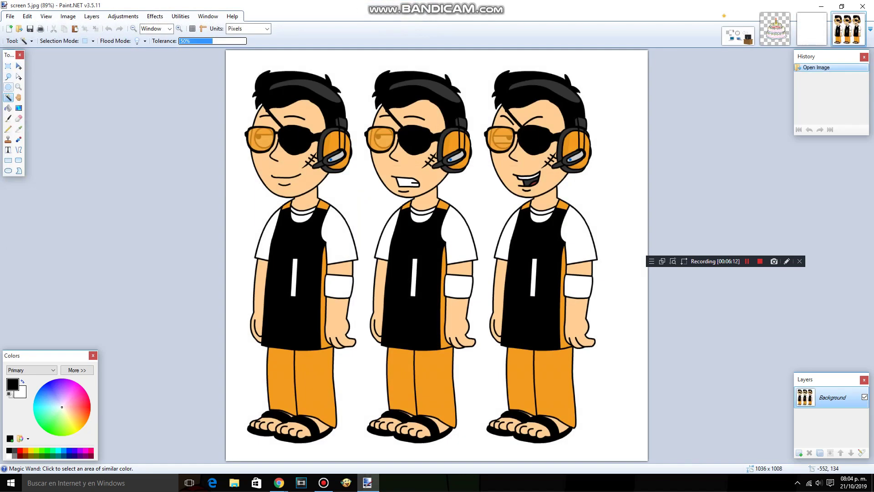
Cut the smiling character out of screen 5.jpg with a rectangular selection of about 300 × 956 pixels
left_click(8, 66)
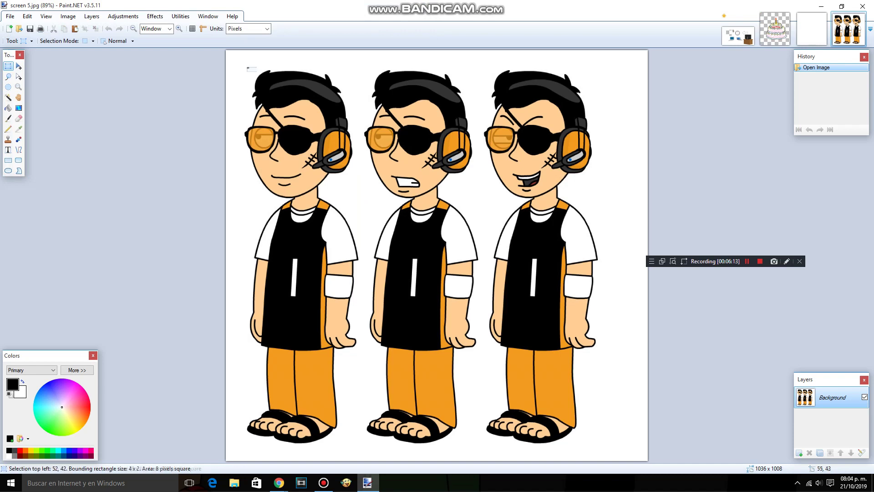
left_click_drag(247, 68, 332, 72)
left_click(252, 64)
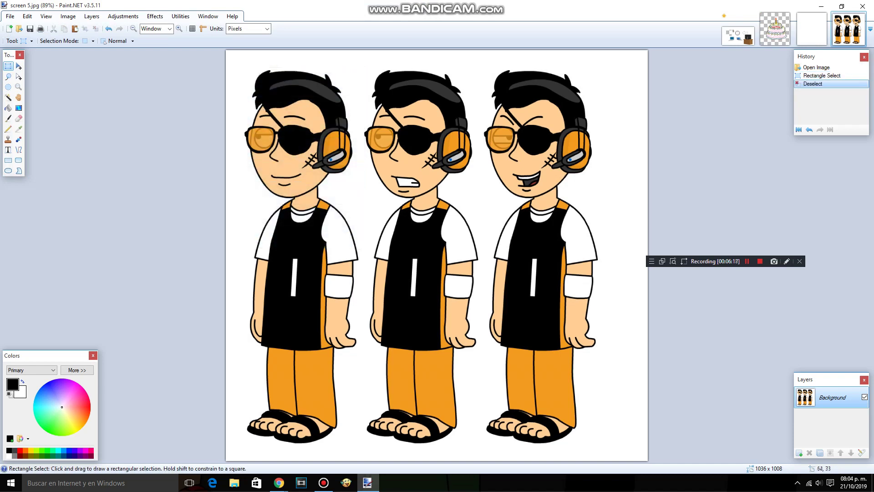
left_click_drag(250, 62, 360, 173)
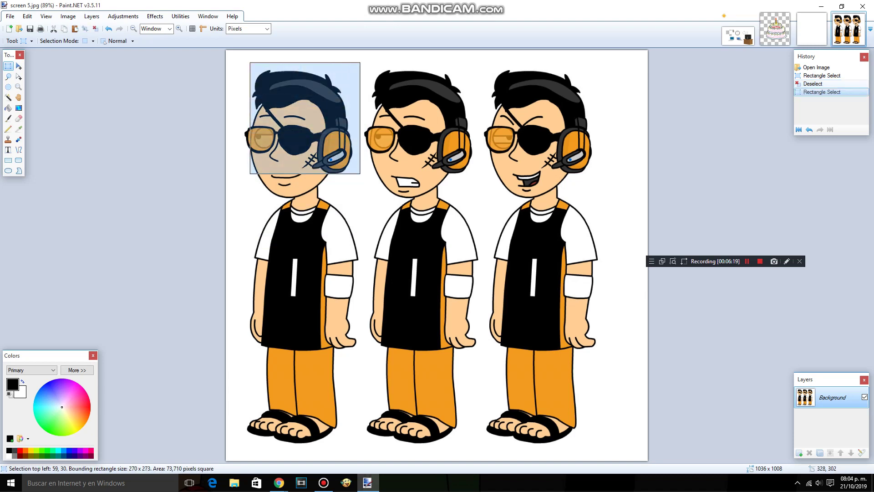
left_click(141, 128)
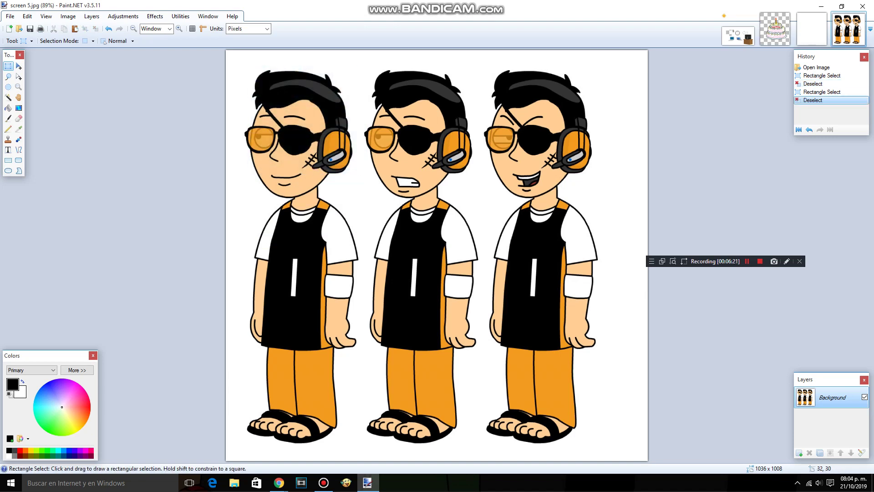
left_click_drag(239, 62, 362, 451)
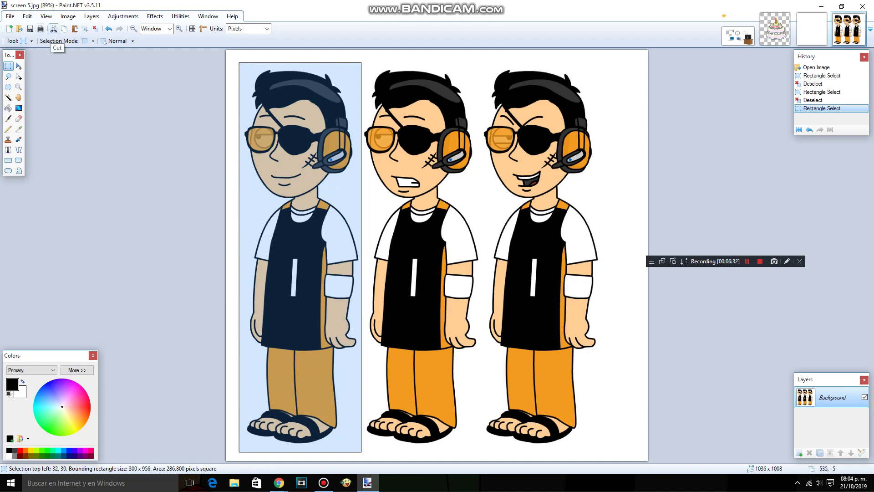
left_click(53, 28)
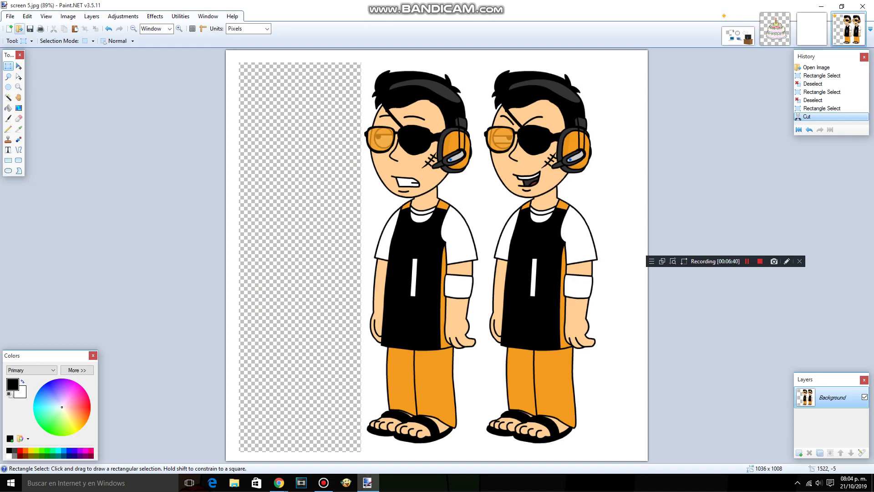
Create a new 5 × 5 pixel image and paste the cut character into it, expanding the canvas to fit
left_click(9, 29)
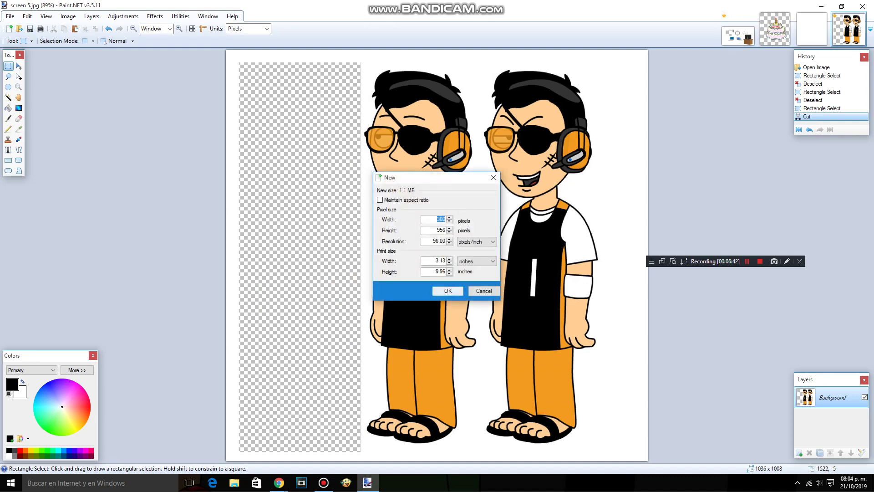
type("5")
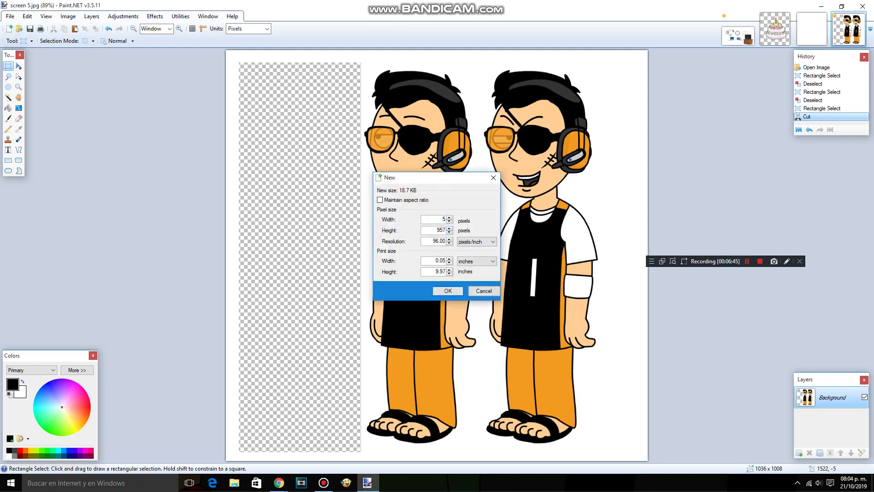
type("5")
key("Return")
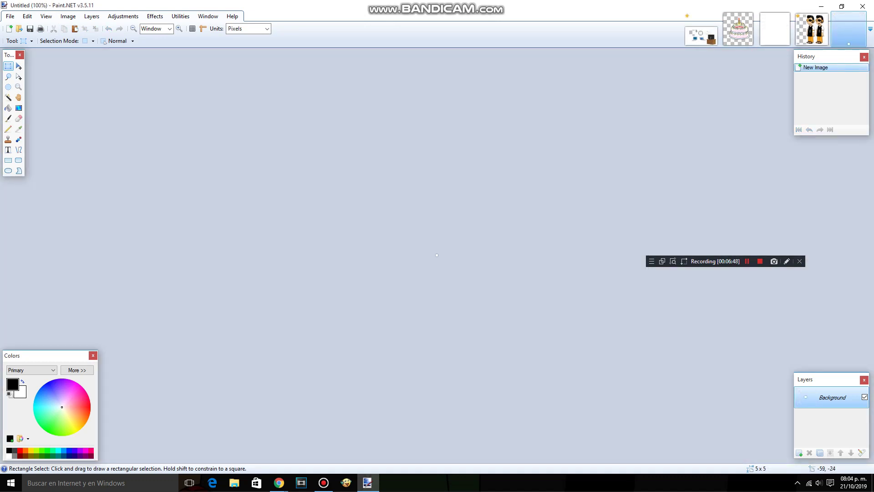
left_click(74, 29)
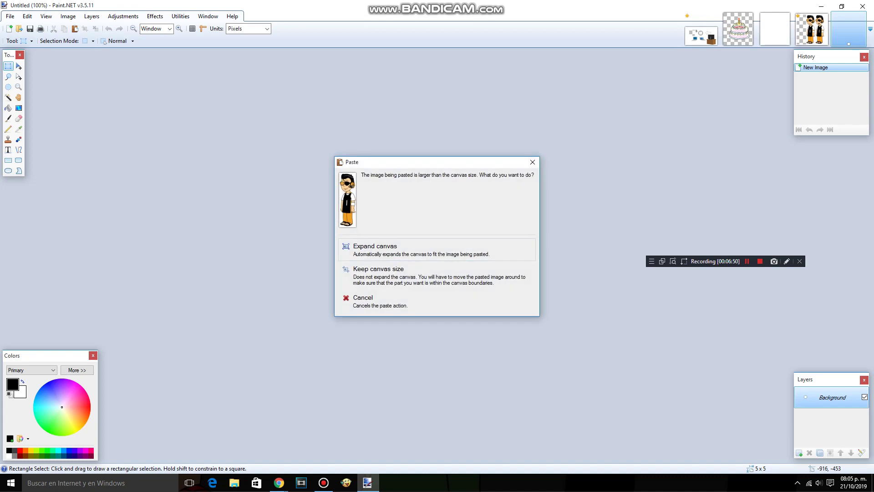
left_click(435, 253)
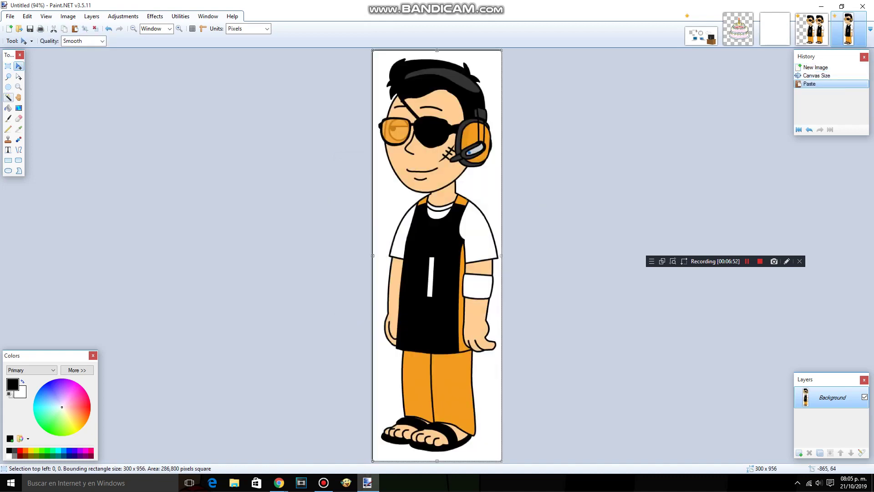
Select the white background around the character with the Magic Wand at 50% tolerance and cut it out to leave transparency
left_click(8, 97)
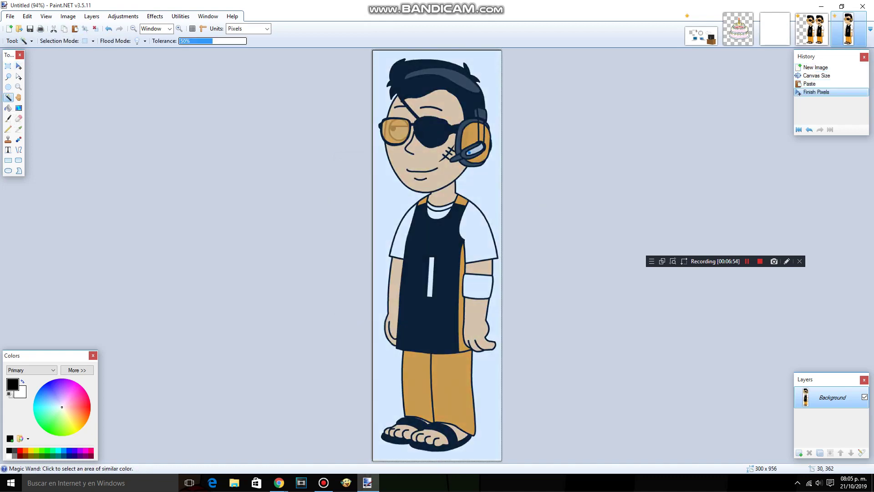
left_click(387, 205)
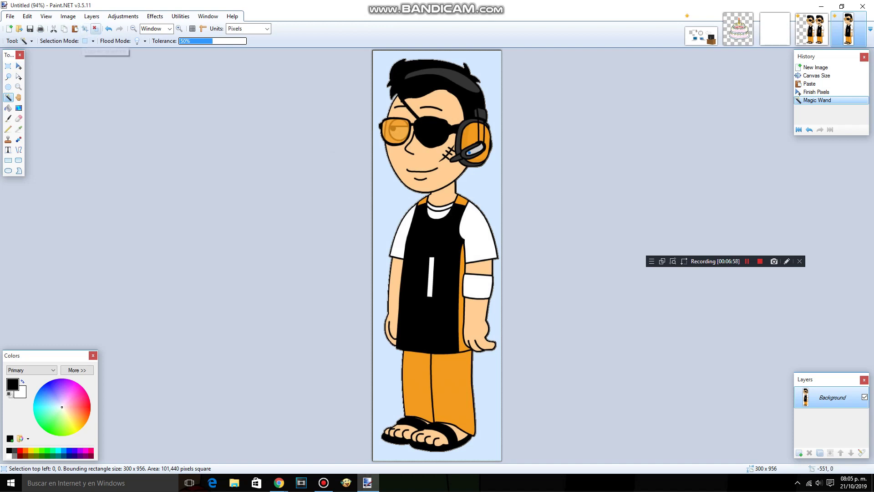
left_click(53, 28)
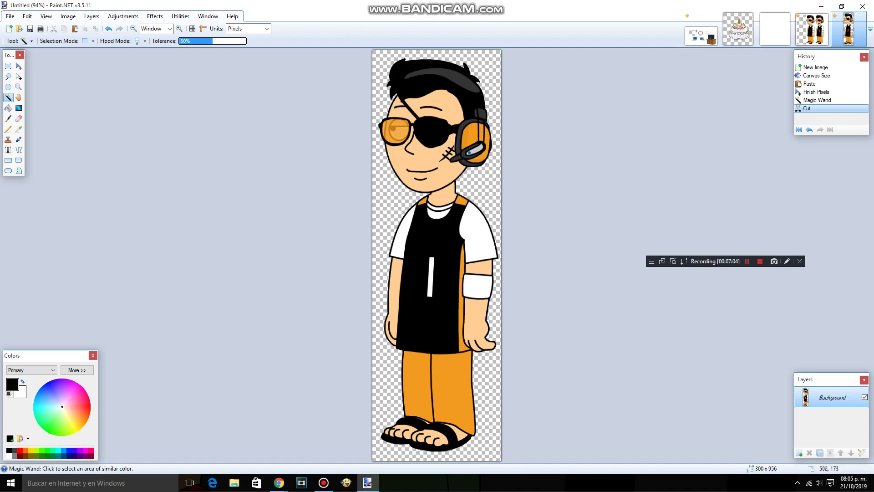
Start saving the character cutout as a PNG in the Videos folder and clear the file name
left_click(9, 16)
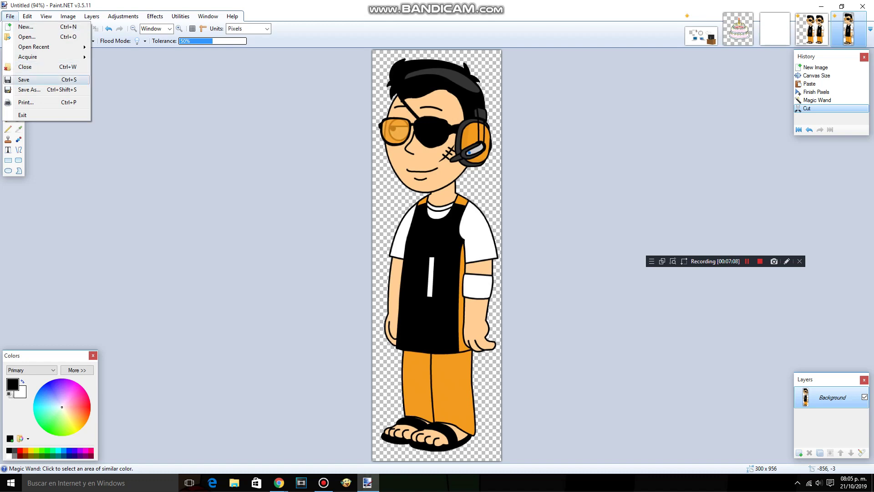
left_click(24, 79)
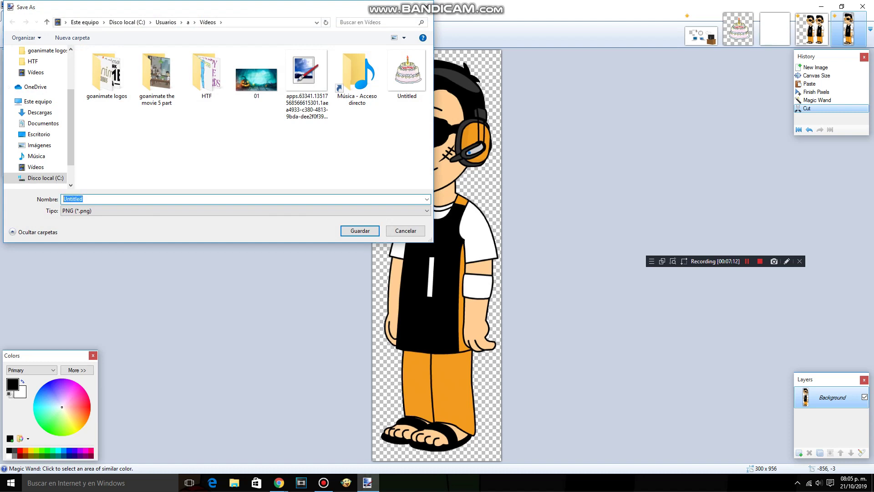
type("Hani")
key("BackSpace")
key("BackSpace")
key("BackSpace")
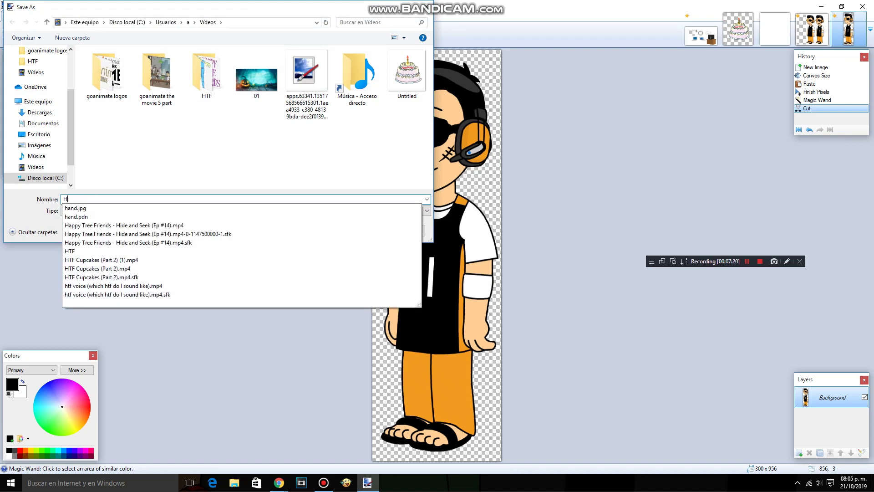
key("BackSpace")
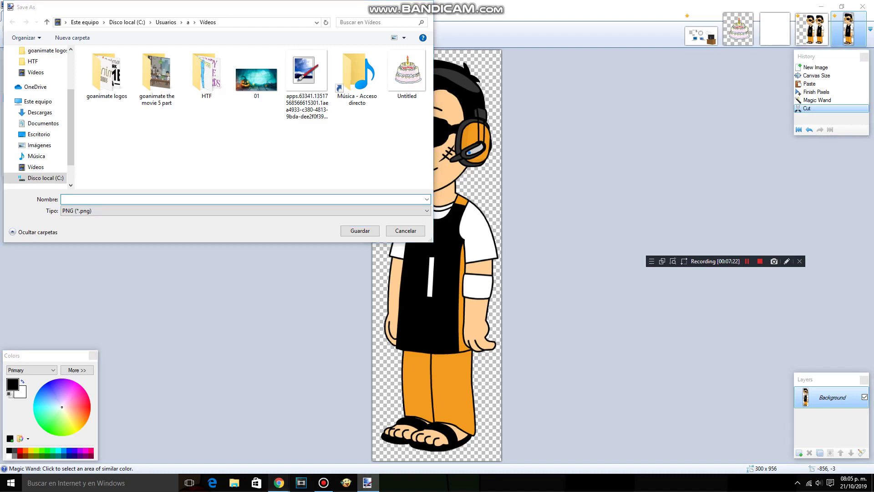
Switch to YouTube in Chrome and look through the subscriptions list and account menu for the channel name
left_click(279, 482)
left_click(220, 8)
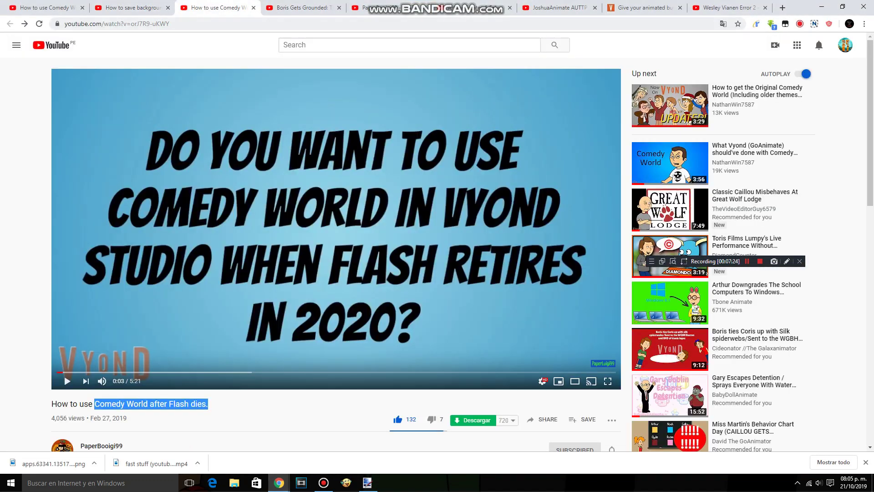
left_click(16, 45)
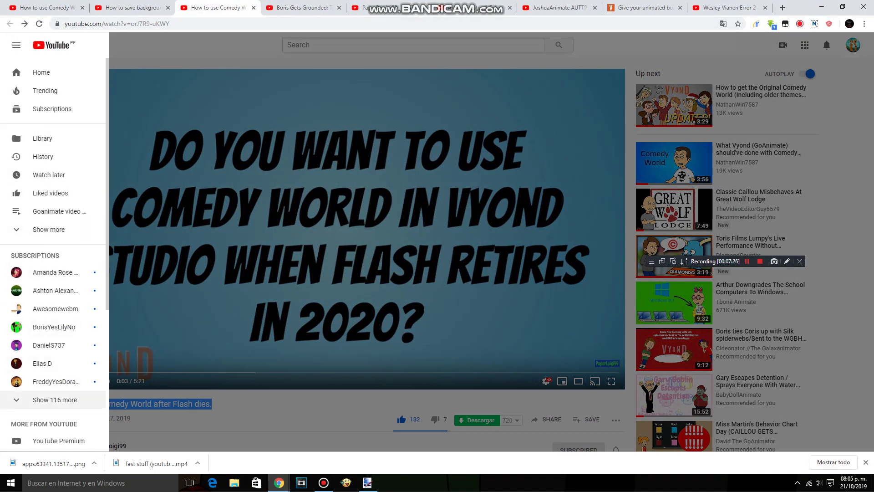
left_click(55, 399)
scroll(54, 373, "down", 4)
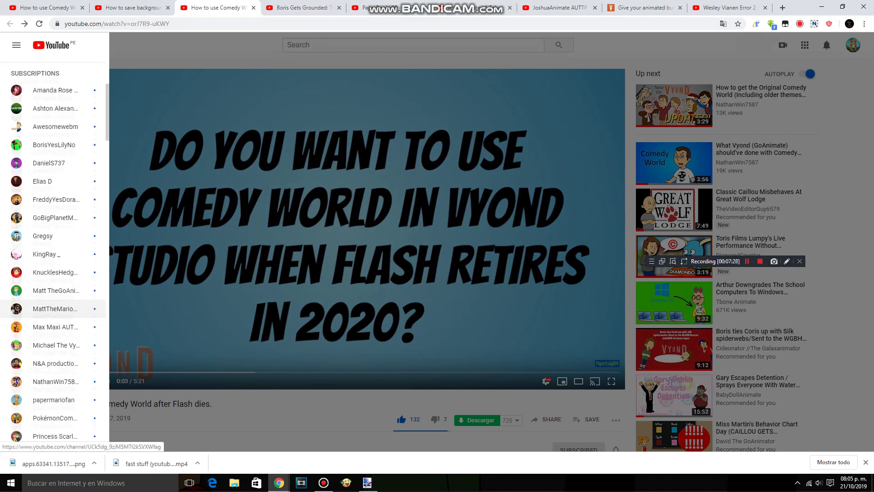
scroll(55, 363, "down", 2)
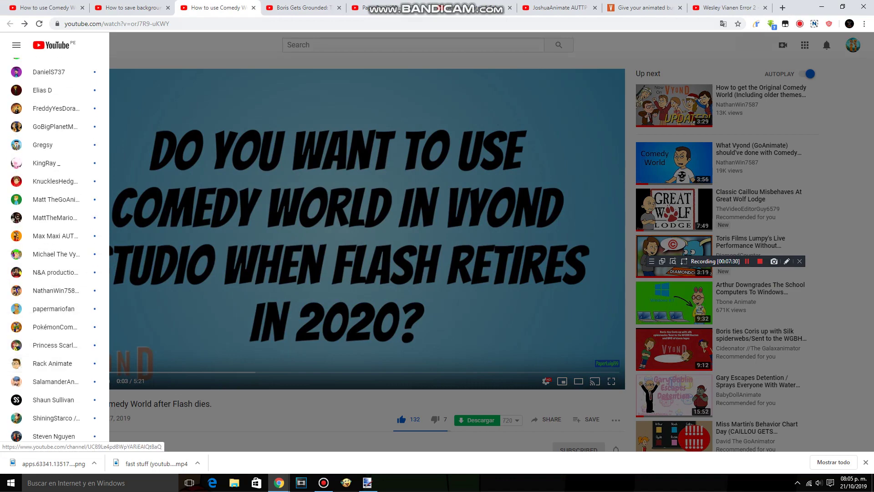
left_click(292, 273)
left_click(845, 45)
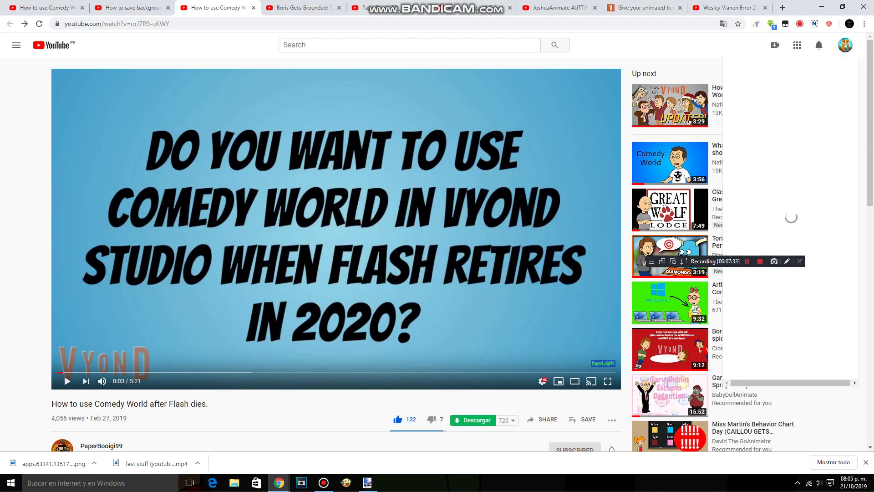
left_click(764, 104)
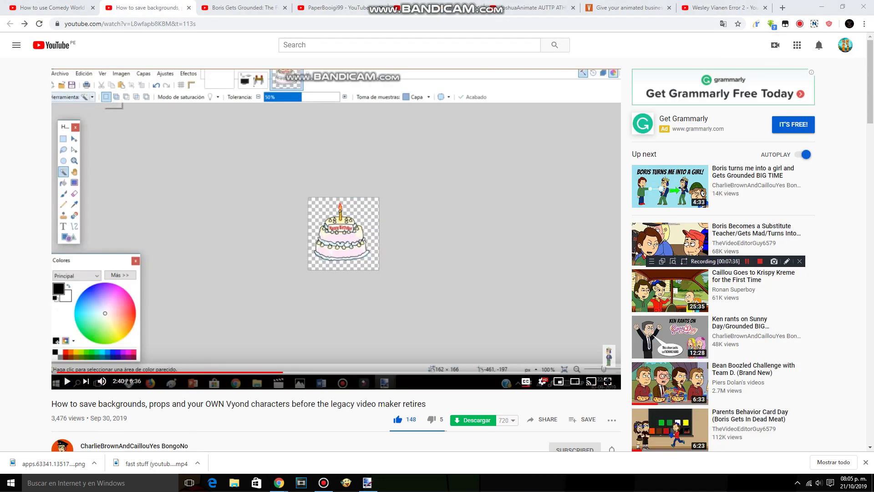
Return to Paint.NET and save the cutout as an 8-bit PNG named with the channel name followed by "stand netral"
left_click(367, 482)
type("HanifImranAnimator stand netral")
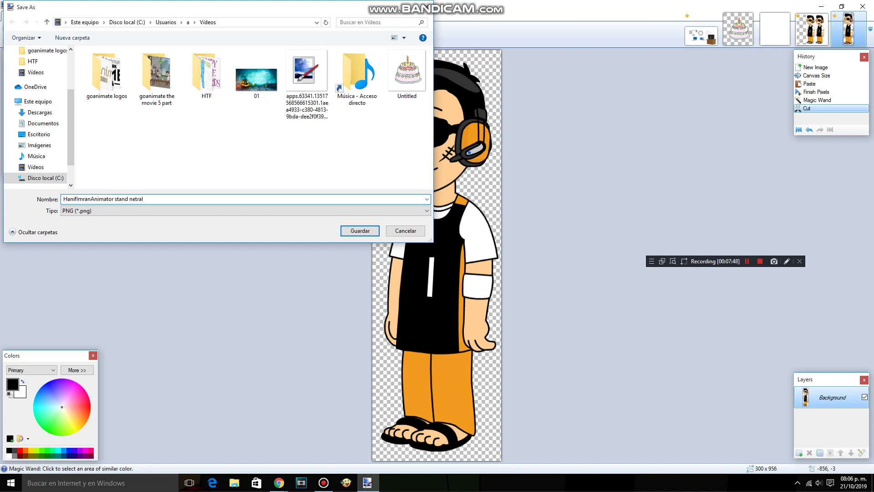
key("Return")
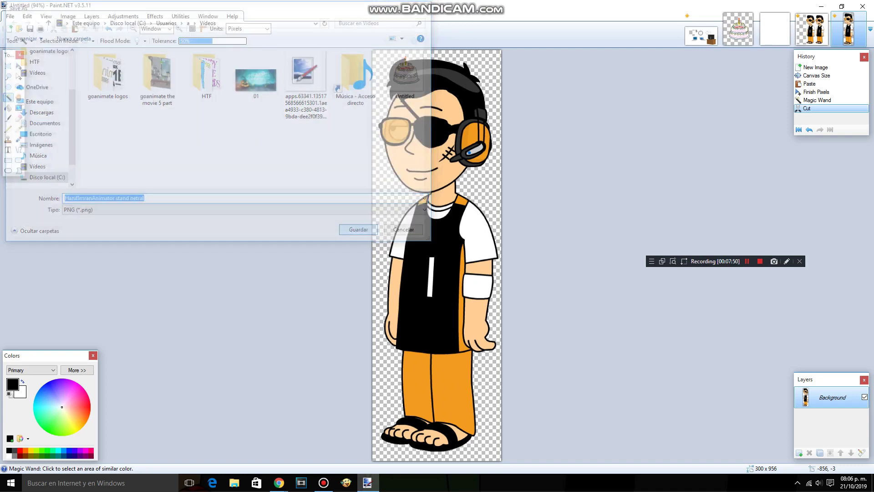
scroll(480, 233, "down", 5)
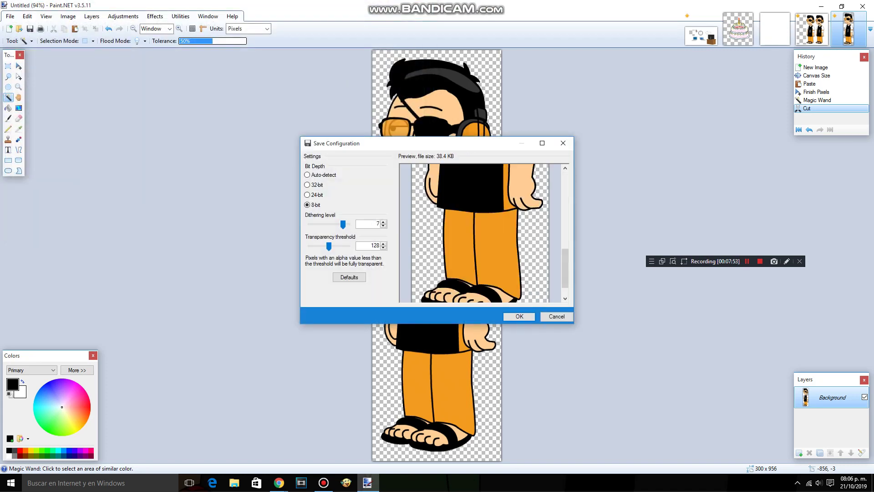
scroll(481, 233, "up", 5)
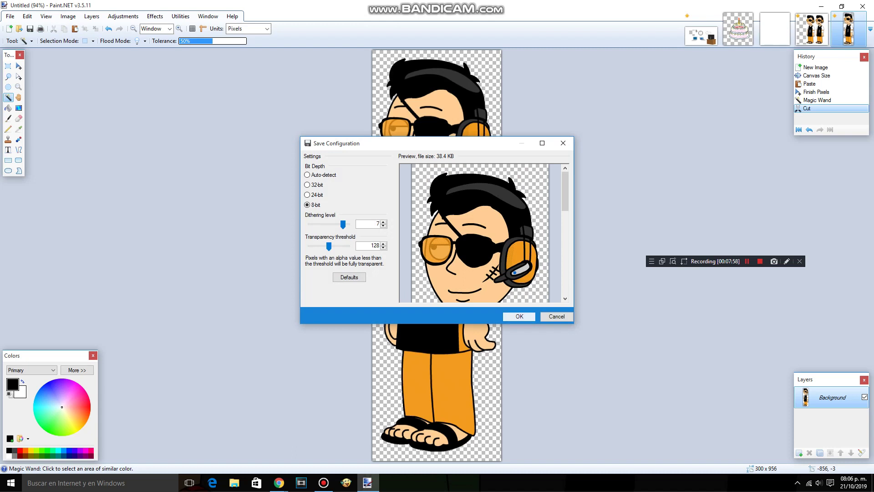
left_click(519, 316)
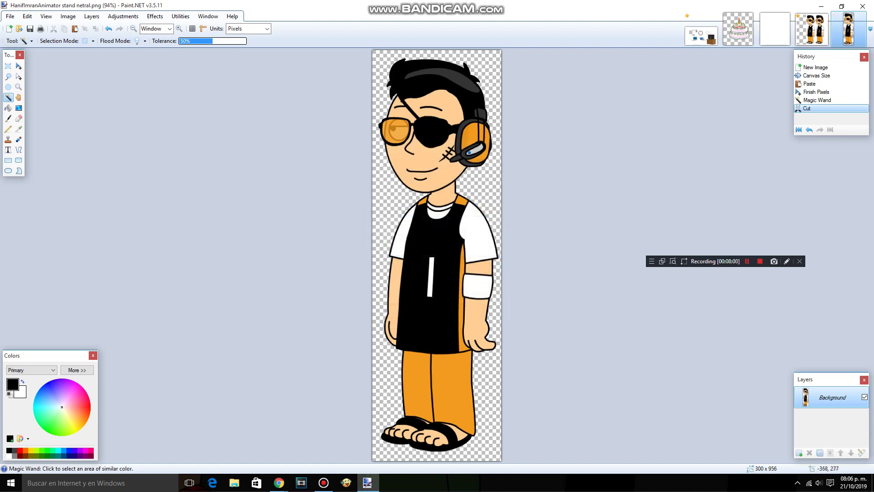
Close Paint.NET and discard the unsaved changes in the other open images
left_click(862, 6)
left_click(369, 276)
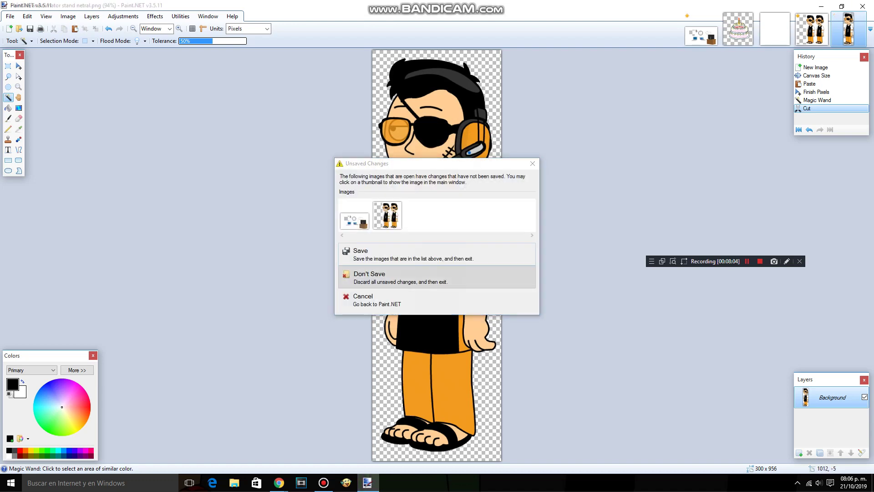